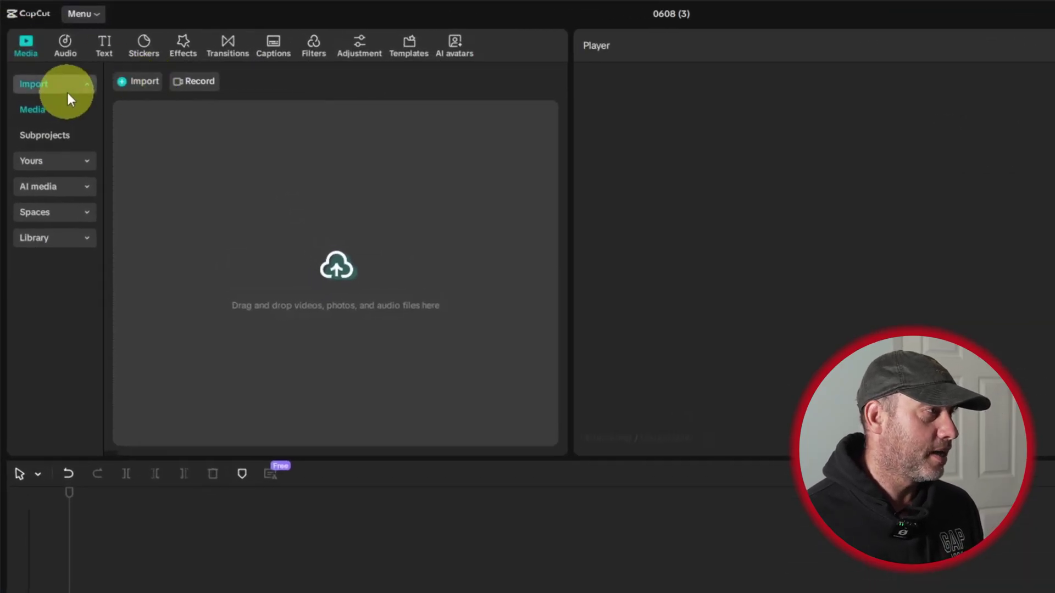
Import the GH018166 video from the Camera Roll folder and place it at the start of the timeline.
{"action": "left_click", "coordinate": [144, 86]}
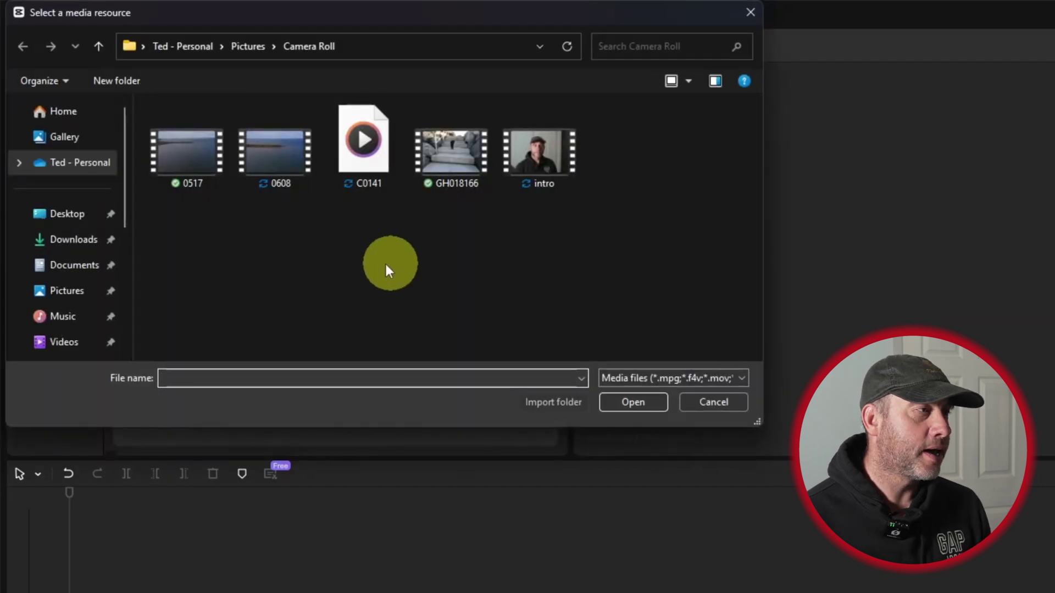
{"action": "left_click", "coordinate": [457, 167]}
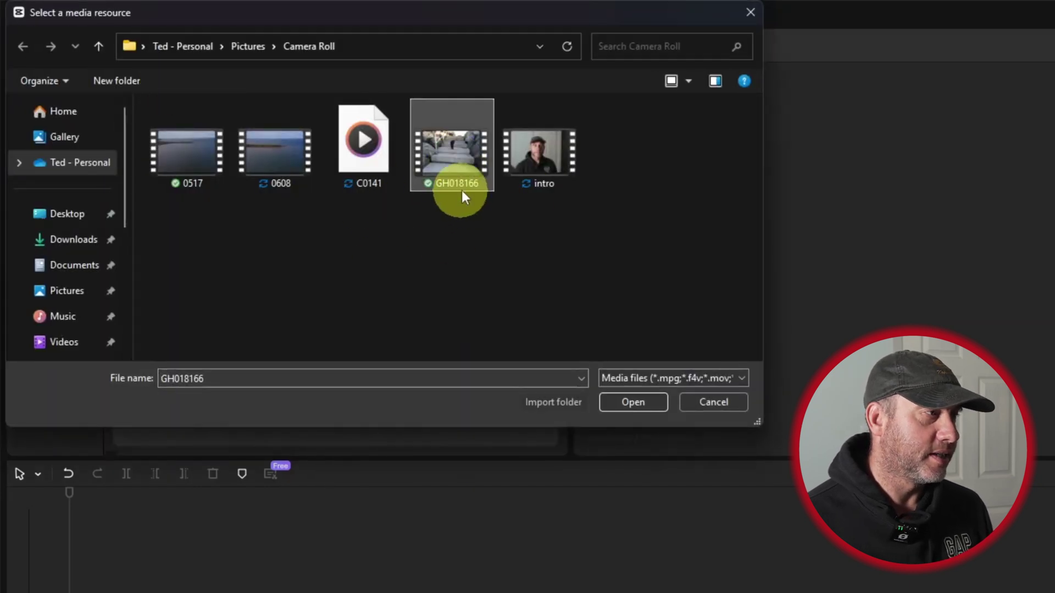
{"action": "left_click", "coordinate": [644, 406]}
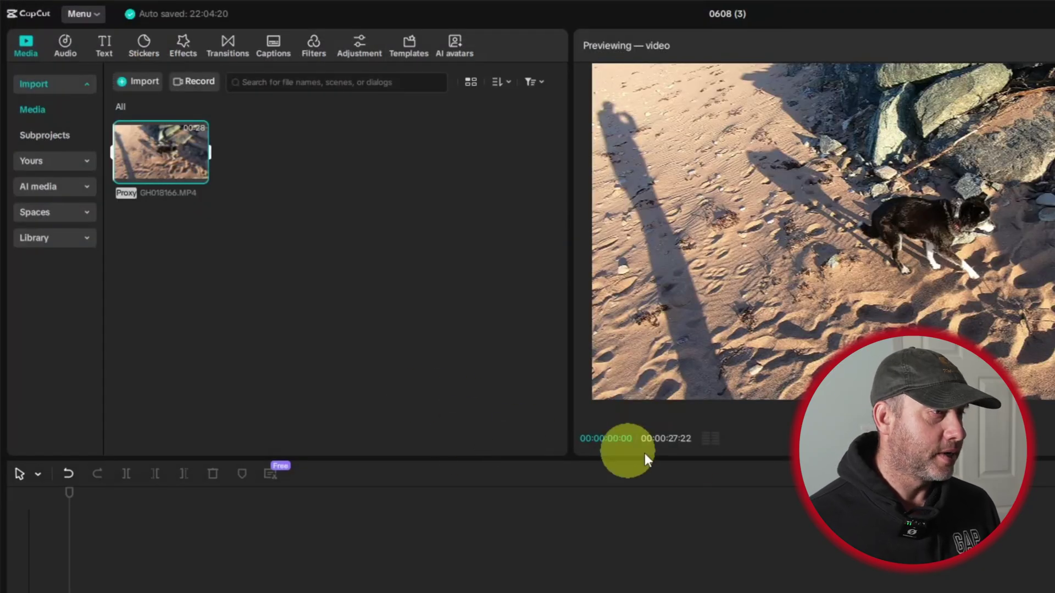
{"action": "mouse_move", "coordinate": [173, 163]}
{"action": "left_click_drag", "start_coordinate": [190, 162], "coordinate": [155, 592]}
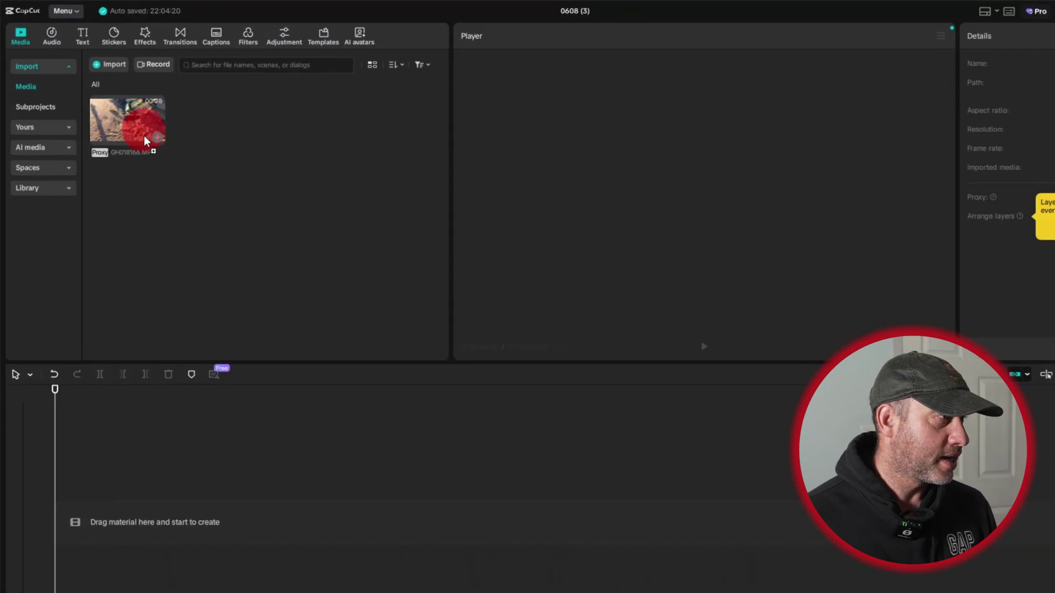
{"action": "left_click_drag", "start_coordinate": [107, 433], "coordinate": [100, 447]}
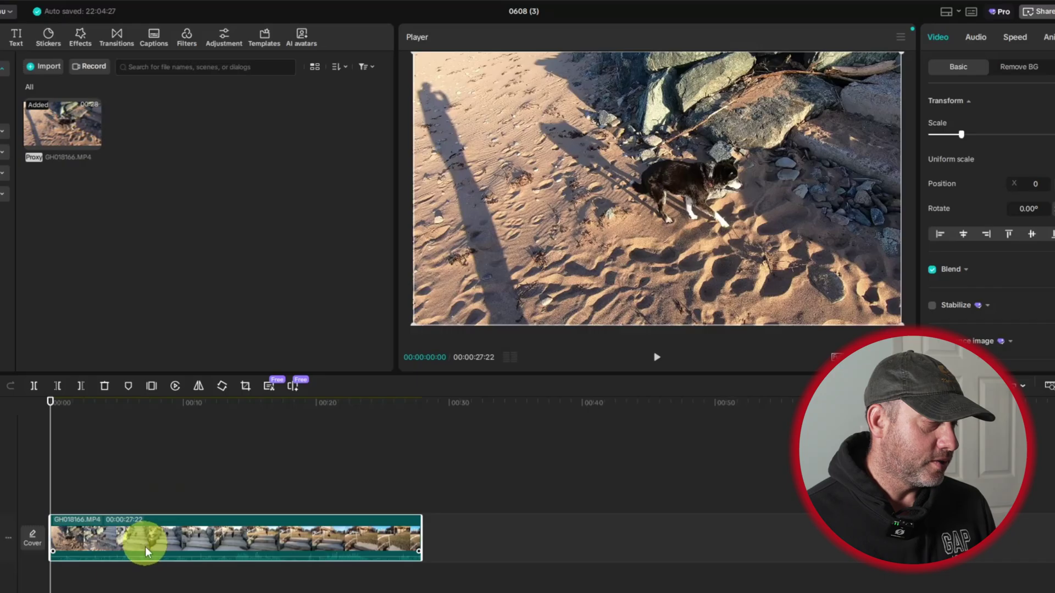
Trim away the beginning of the GH018166 clip up to 00:00:01:02.
{"action": "left_click_drag", "start_coordinate": [50, 491], "coordinate": [61, 496]}
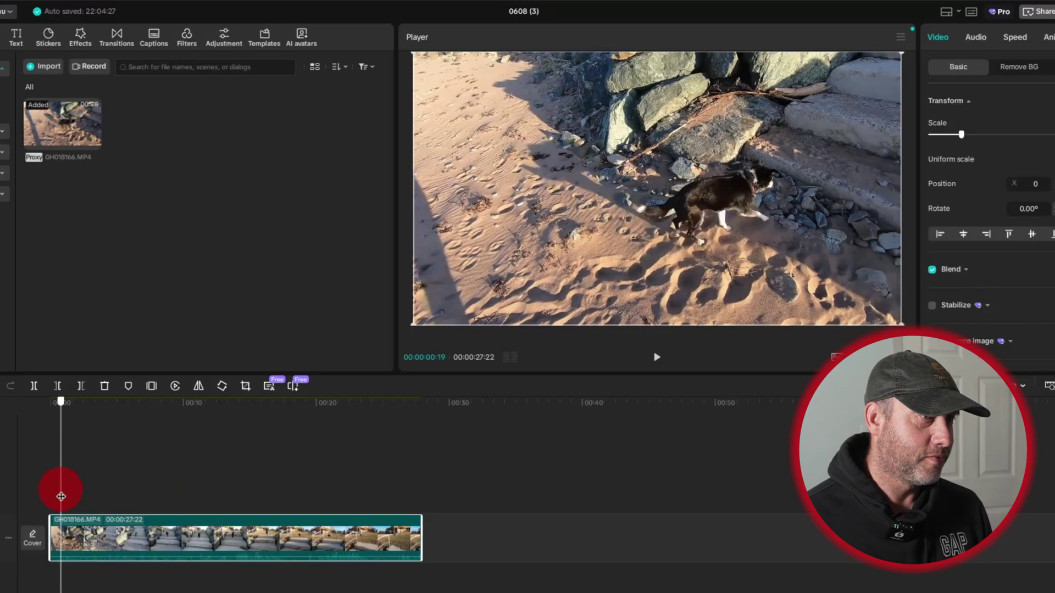
{"action": "left_click_drag", "start_coordinate": [61, 496], "coordinate": [64, 492]}
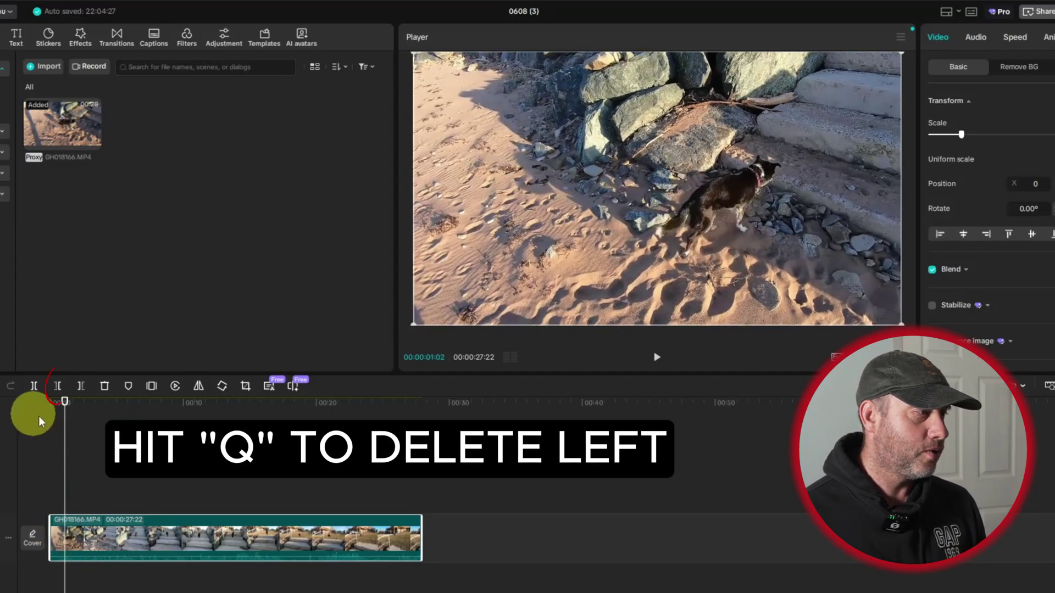
{"action": "left_click", "coordinate": [58, 386]}
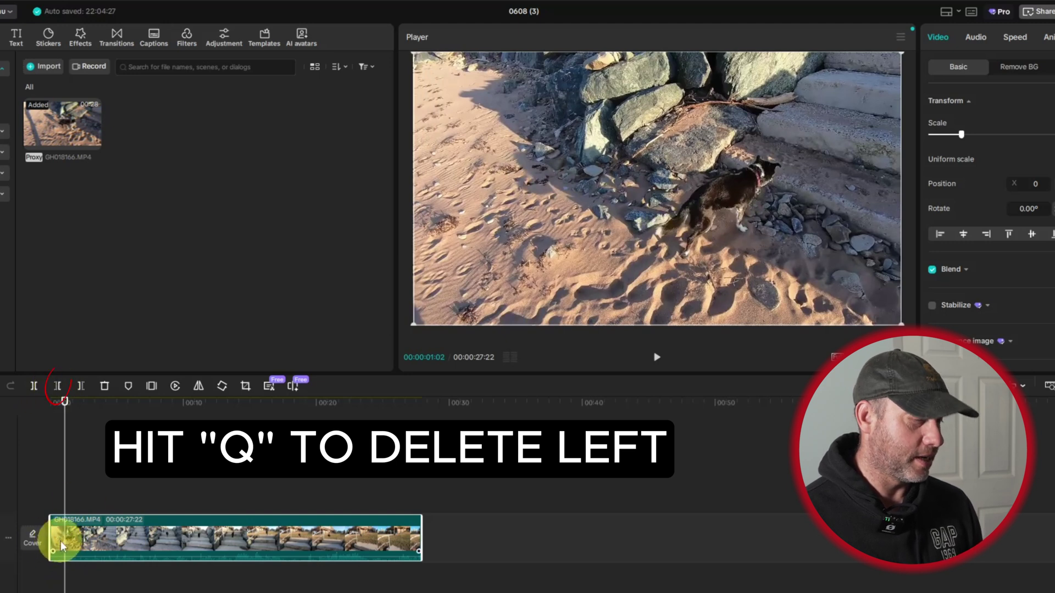
{"action": "key", "text": "q"}
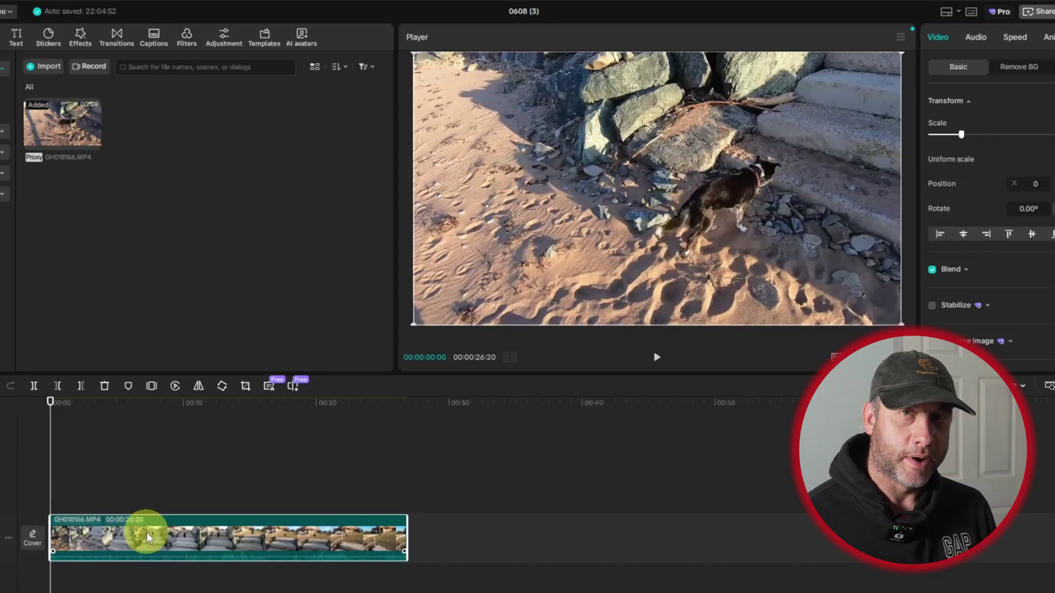
Duplicate the trimmed clip onto a new track directly above the original, aligned at the start.
{"action": "left_click_drag", "start_coordinate": [159, 565], "coordinate": [158, 588]}
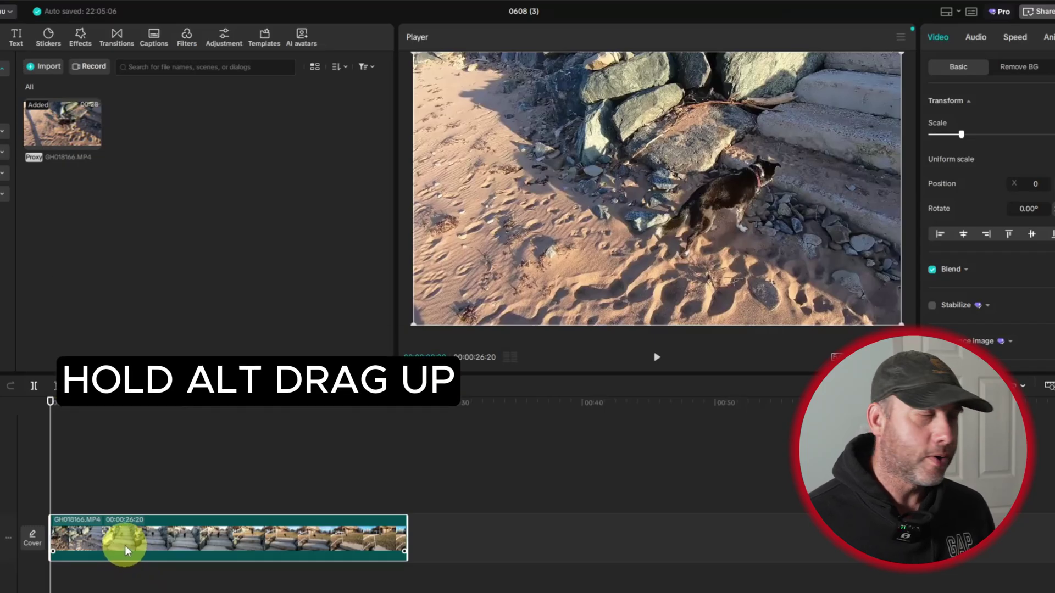
{"action": "left_click_drag", "start_coordinate": [125, 545], "coordinate": [124, 506]}
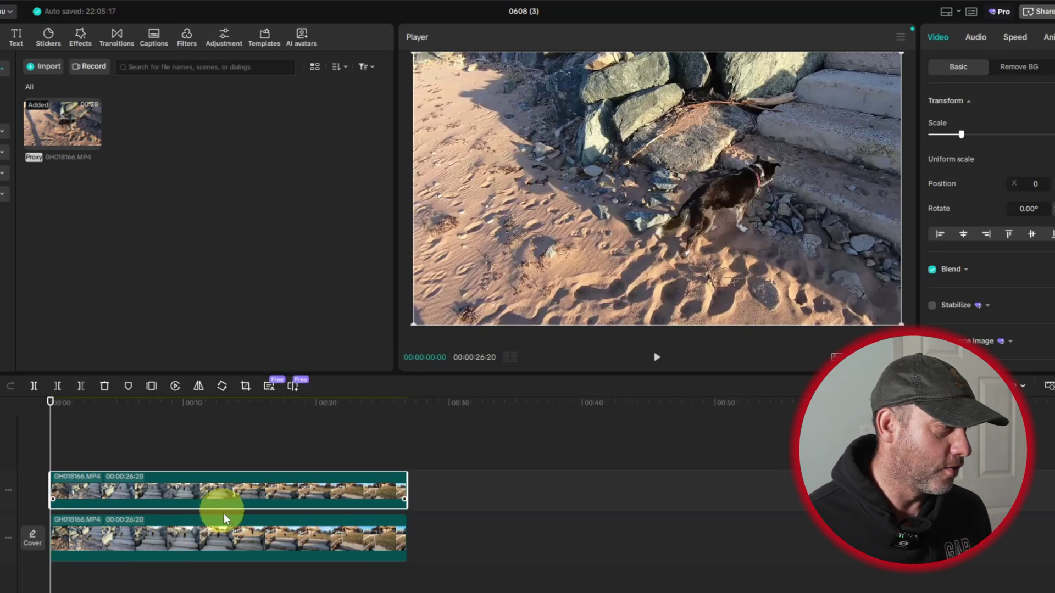
{"action": "left_click", "coordinate": [94, 498]}
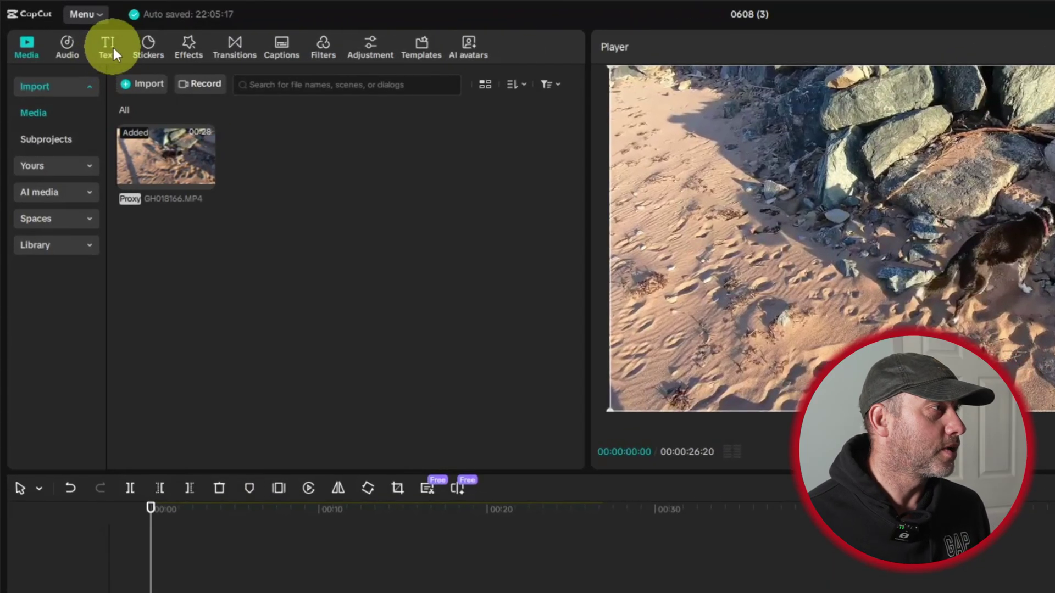
Add a default text at the start of the timeline and extend it to the full length of the clips.
{"action": "left_click", "coordinate": [107, 45]}
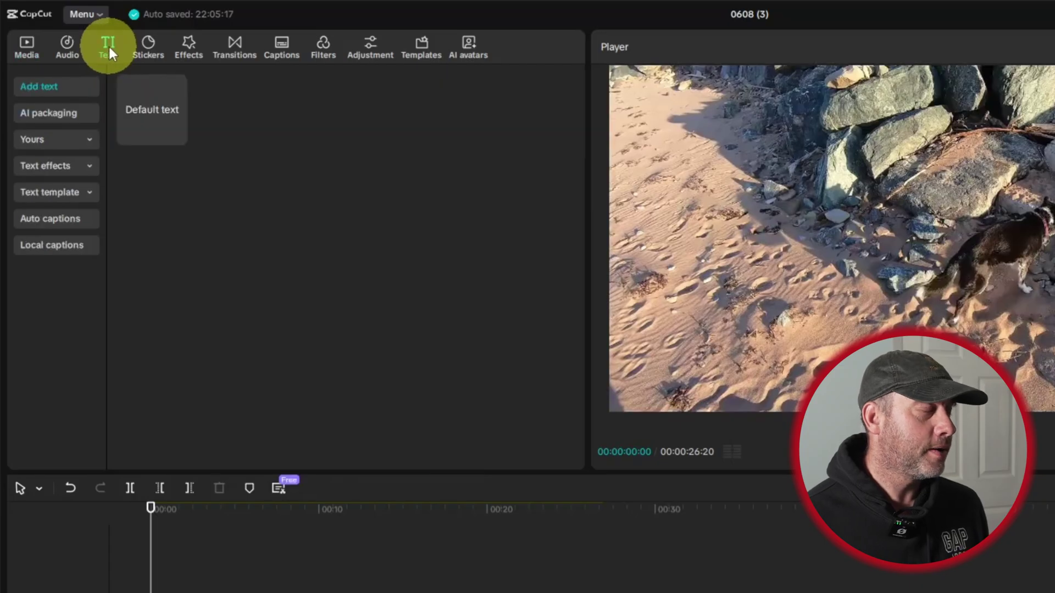
{"action": "left_click", "coordinate": [177, 137]}
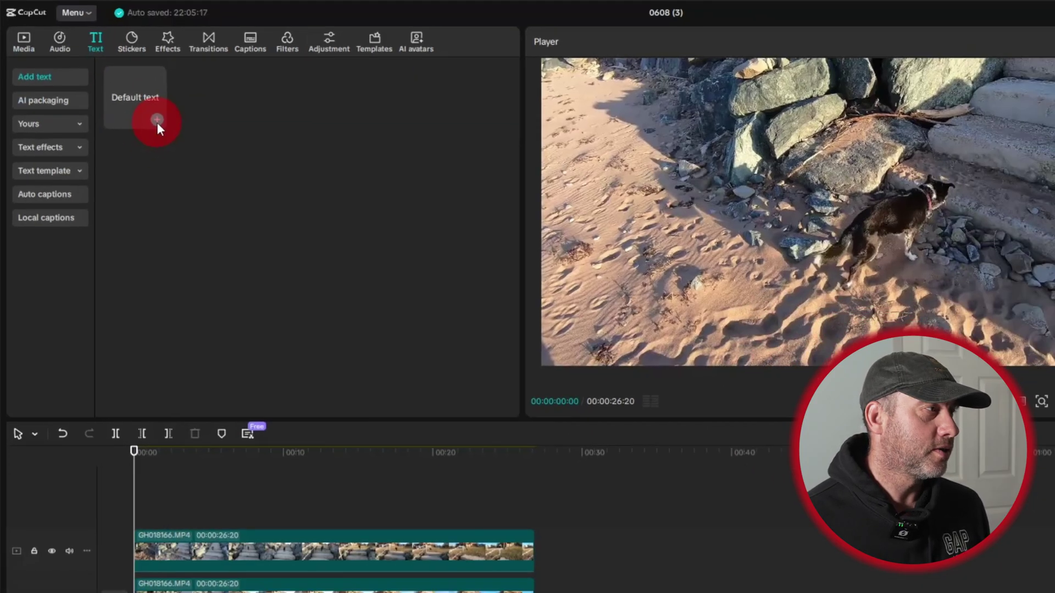
{"action": "left_click", "coordinate": [203, 578]}
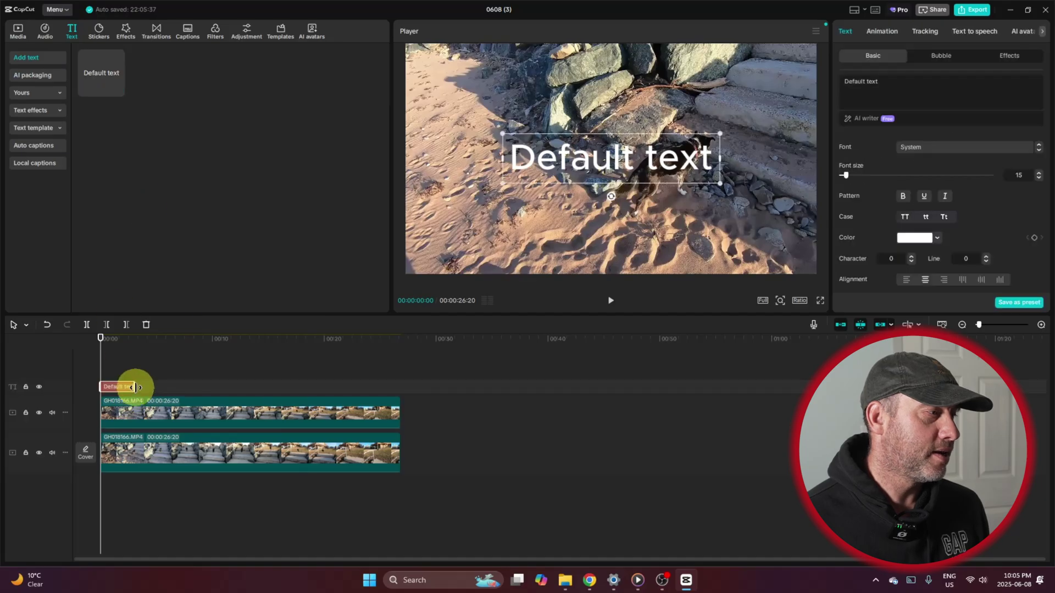
{"action": "left_click_drag", "start_coordinate": [134, 387], "coordinate": [573, 395]}
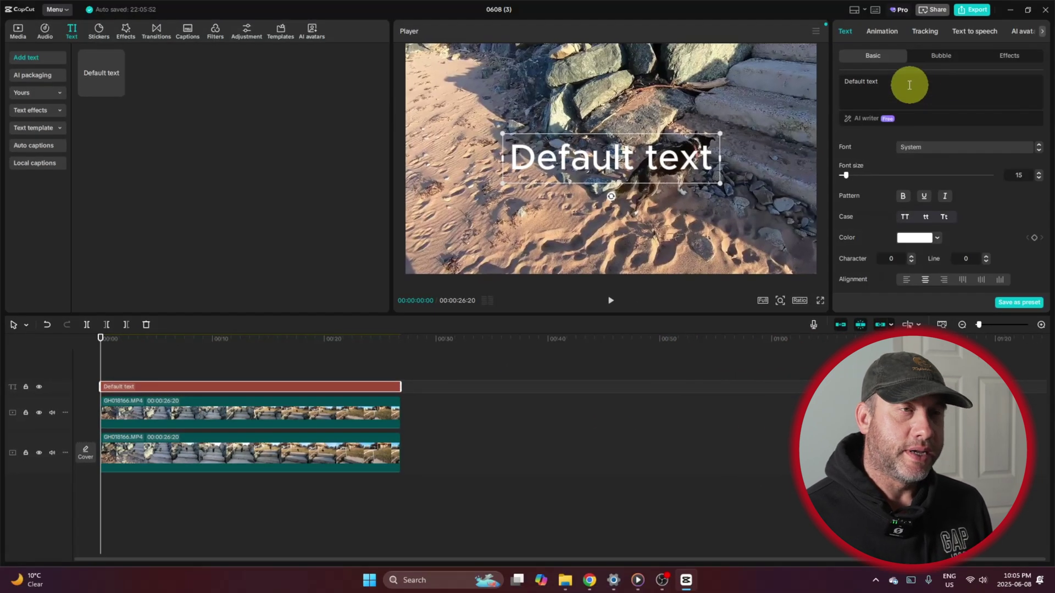
Replace the default text with 1, scale it up in the preview, and set its font size to 500.
{"action": "left_click", "coordinate": [909, 85]}
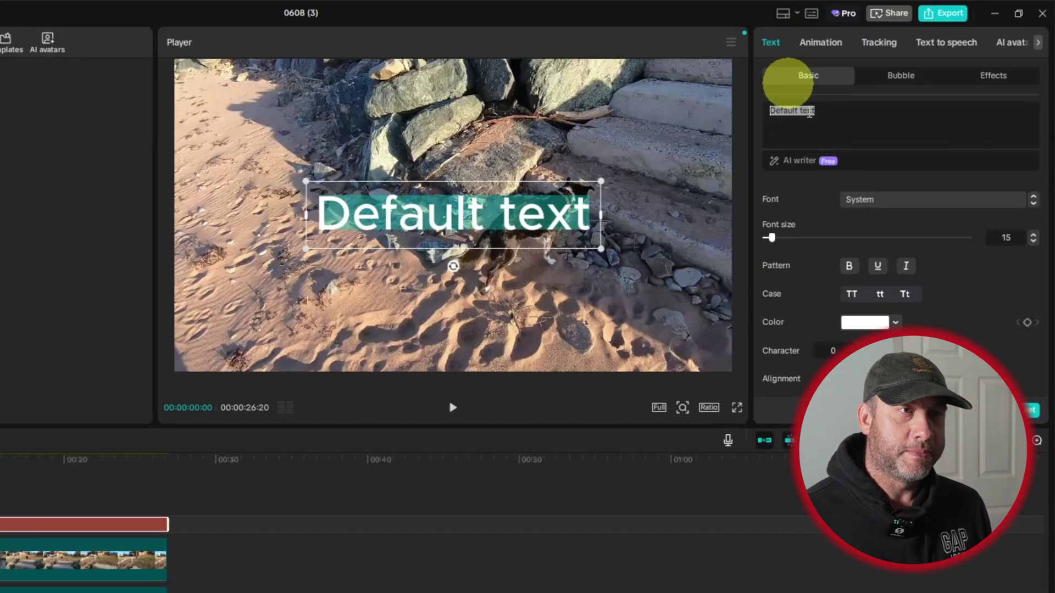
{"action": "type", "text": "1"}
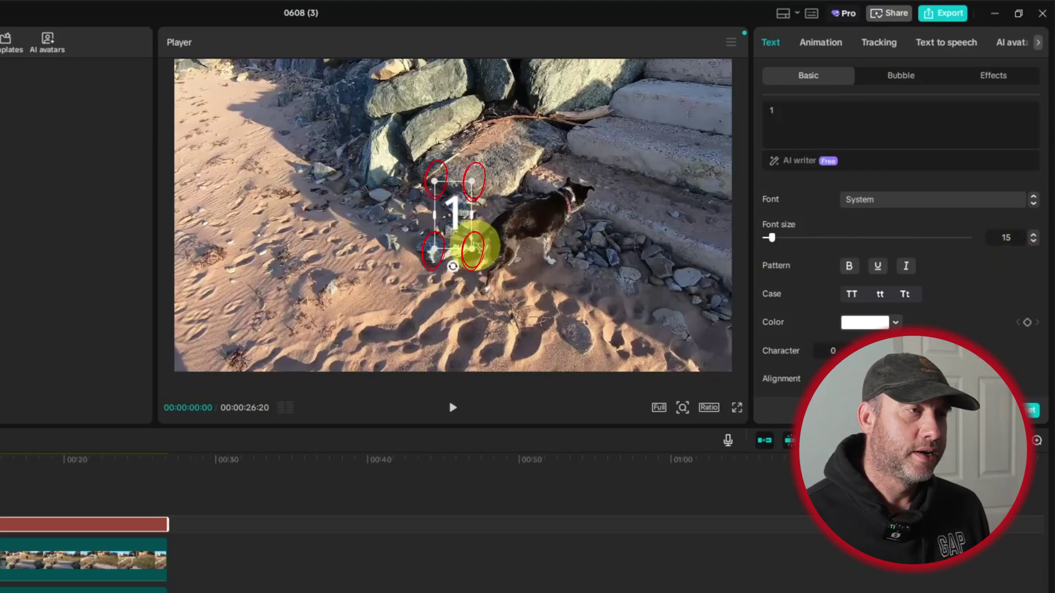
{"action": "left_click", "coordinate": [470, 250]}
{"action": "left_click_drag", "start_coordinate": [469, 250], "coordinate": [704, 534]}
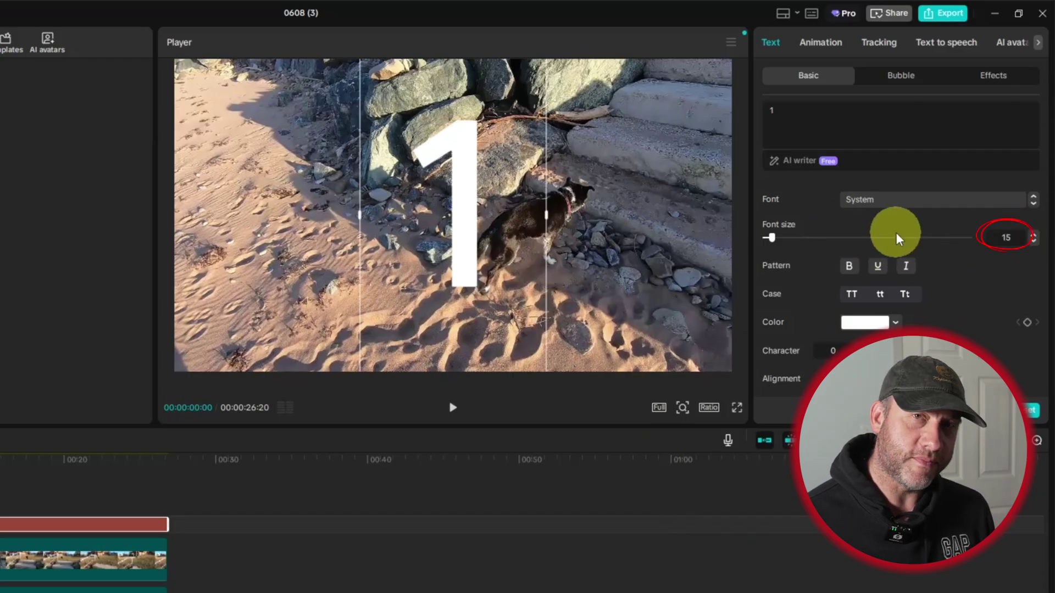
{"action": "left_click", "coordinate": [1017, 236]}
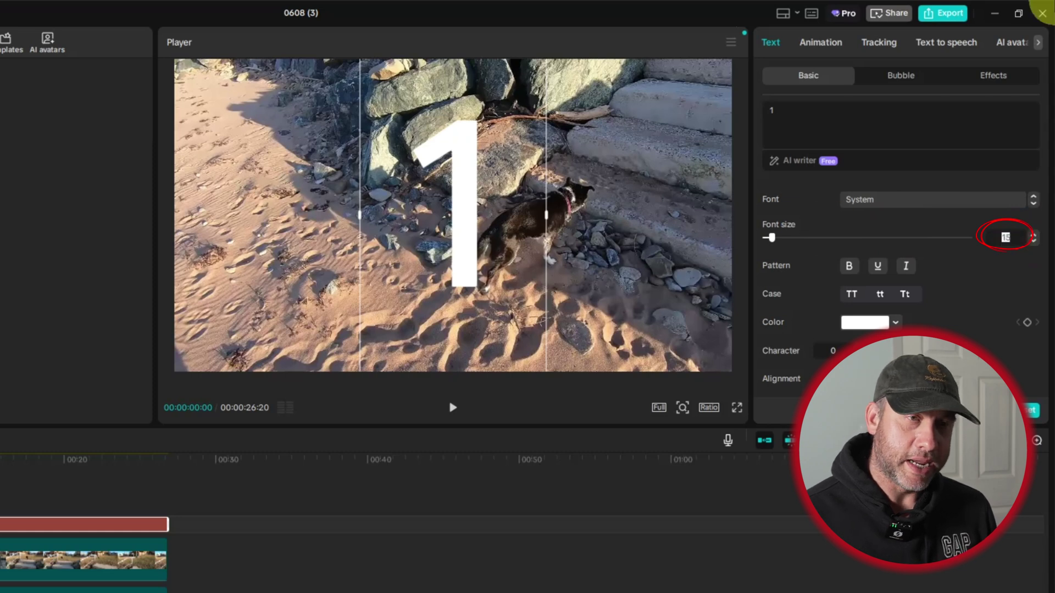
{"action": "type", "text": "500"}
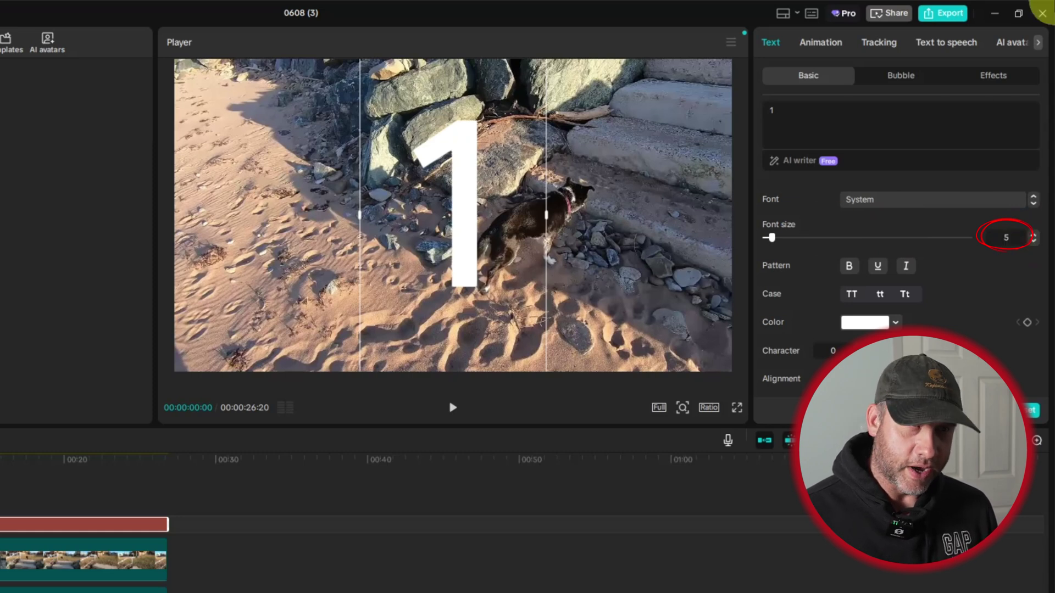
{"action": "key", "text": "Return"}
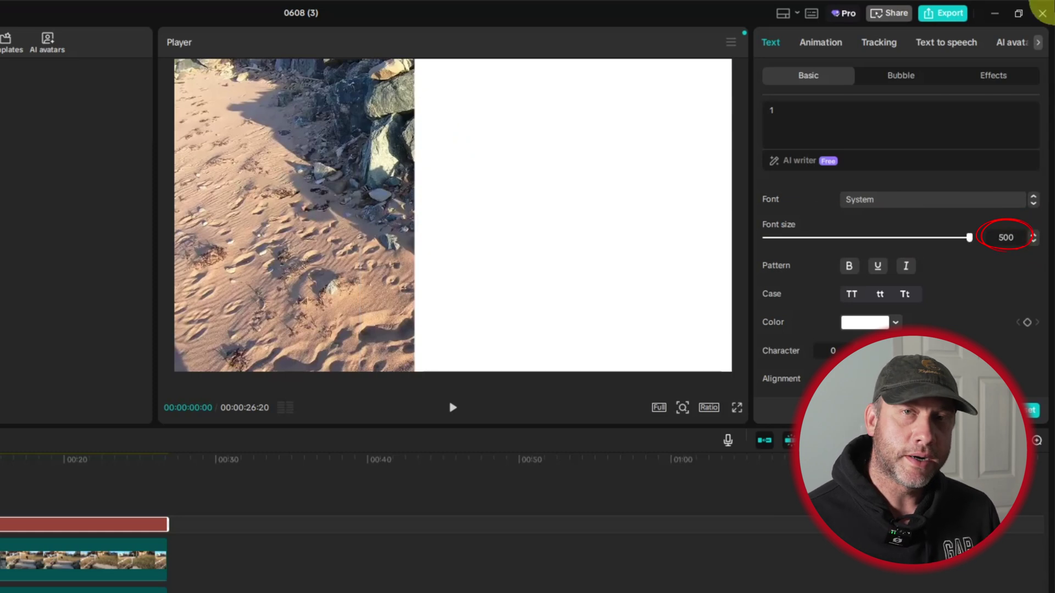
Move the oversized 1 so its stroke covers the whole frame, and color it green.
{"action": "left_click_drag", "start_coordinate": [616, 198], "coordinate": [367, 204]}
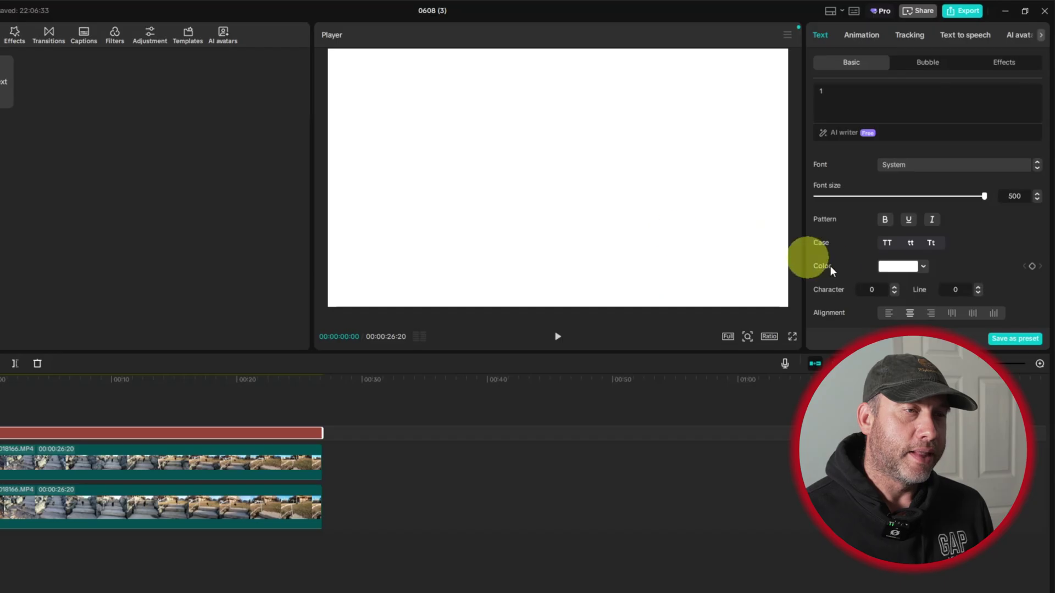
{"action": "left_click", "coordinate": [896, 267]}
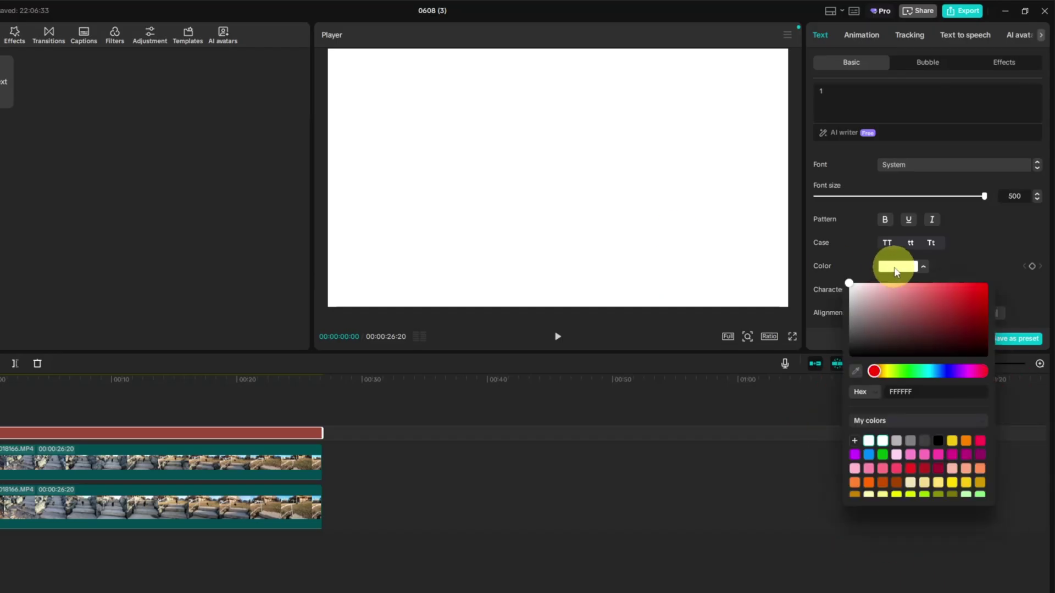
{"action": "left_click", "coordinate": [884, 454]}
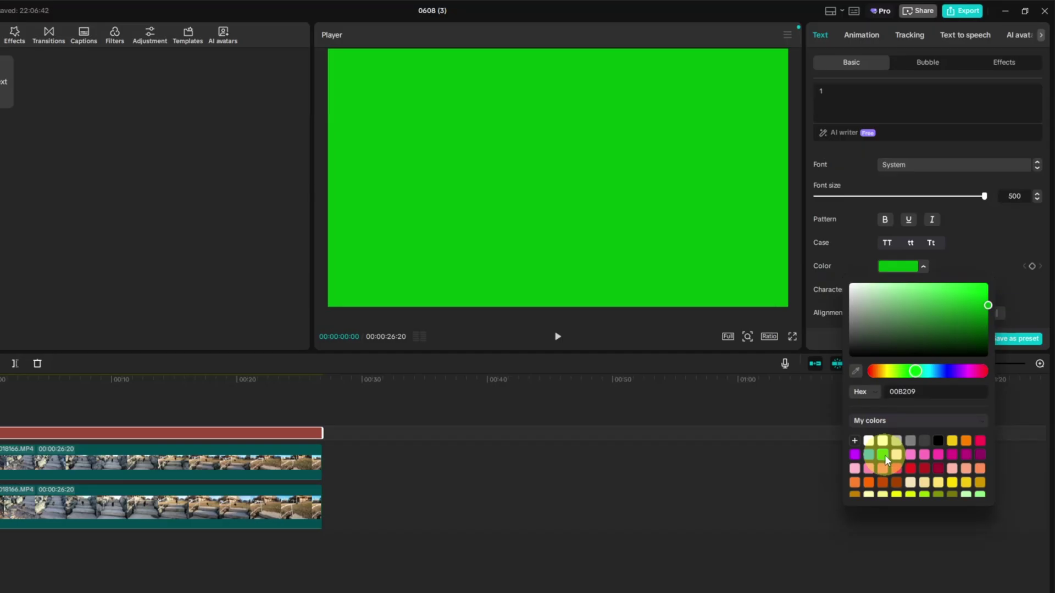
Add a second default text spanning the full length of the clips, and hide the green text's track.
{"action": "mouse_move", "coordinate": [8, 105]}
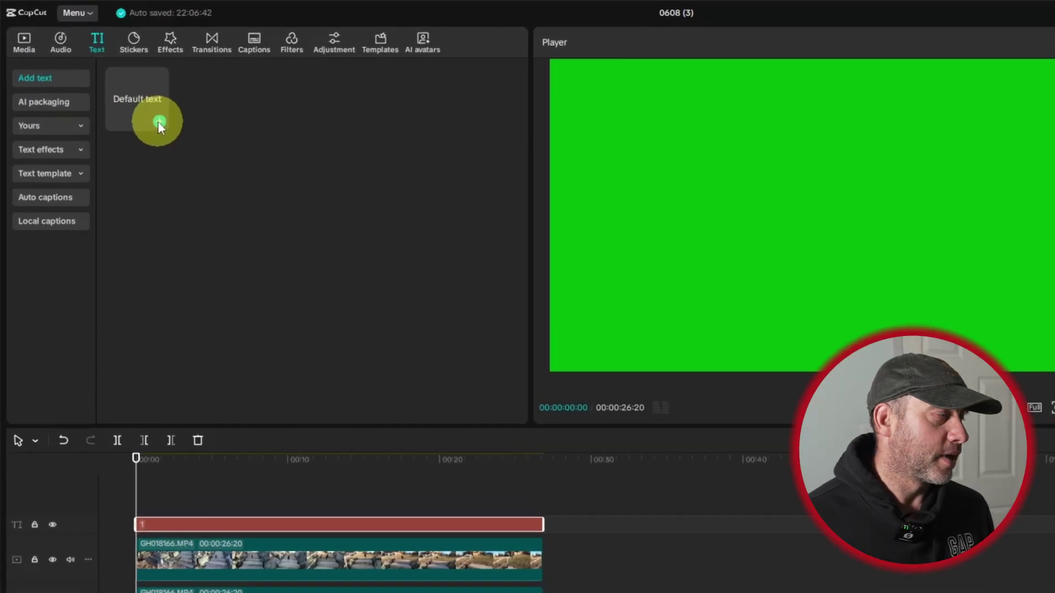
{"action": "left_click", "coordinate": [158, 121]}
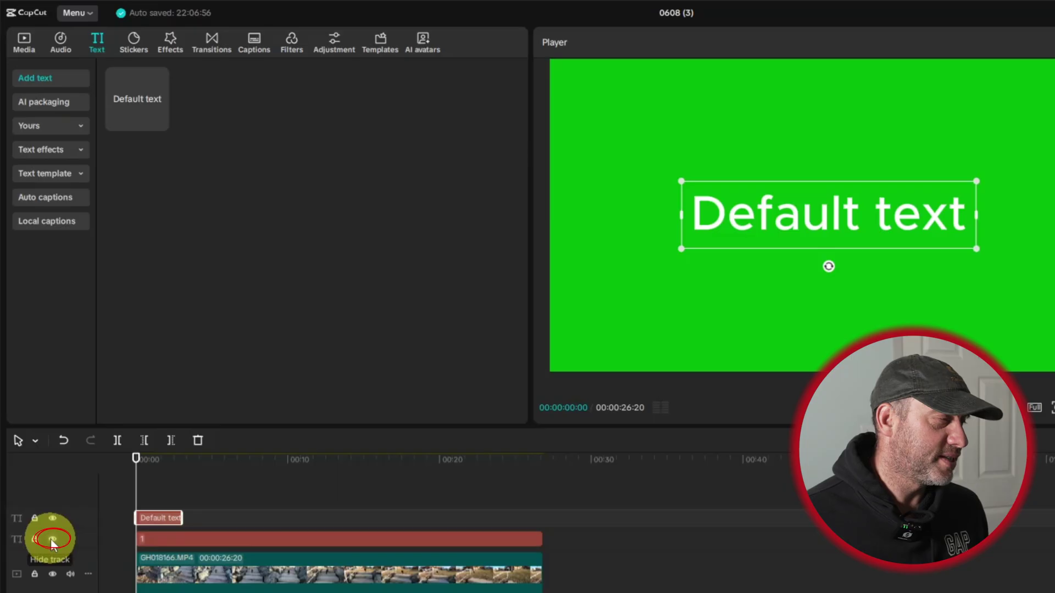
{"action": "left_click", "coordinate": [52, 540]}
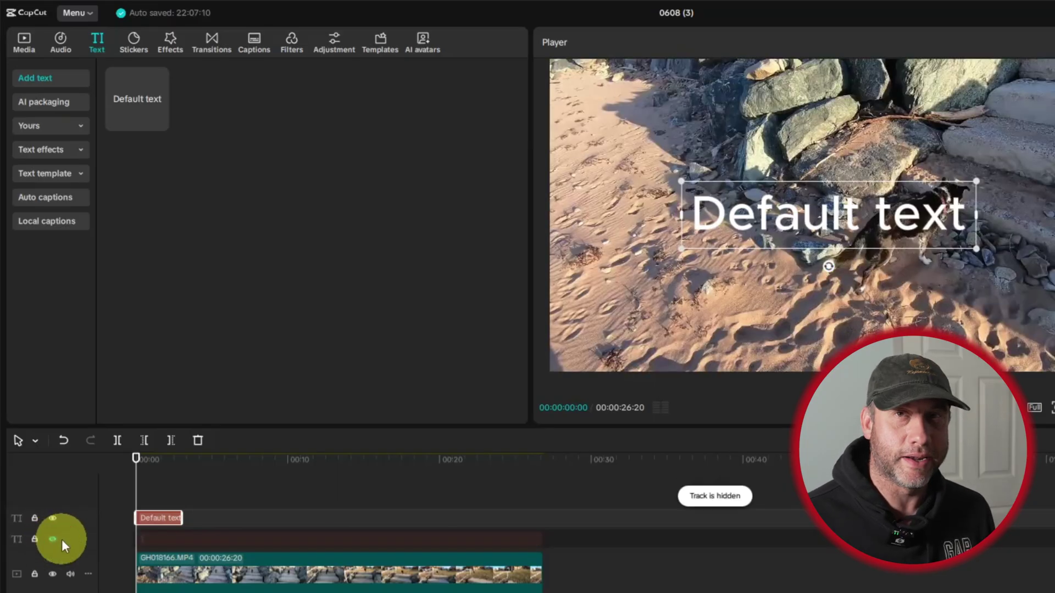
{"action": "left_click", "coordinate": [183, 519]}
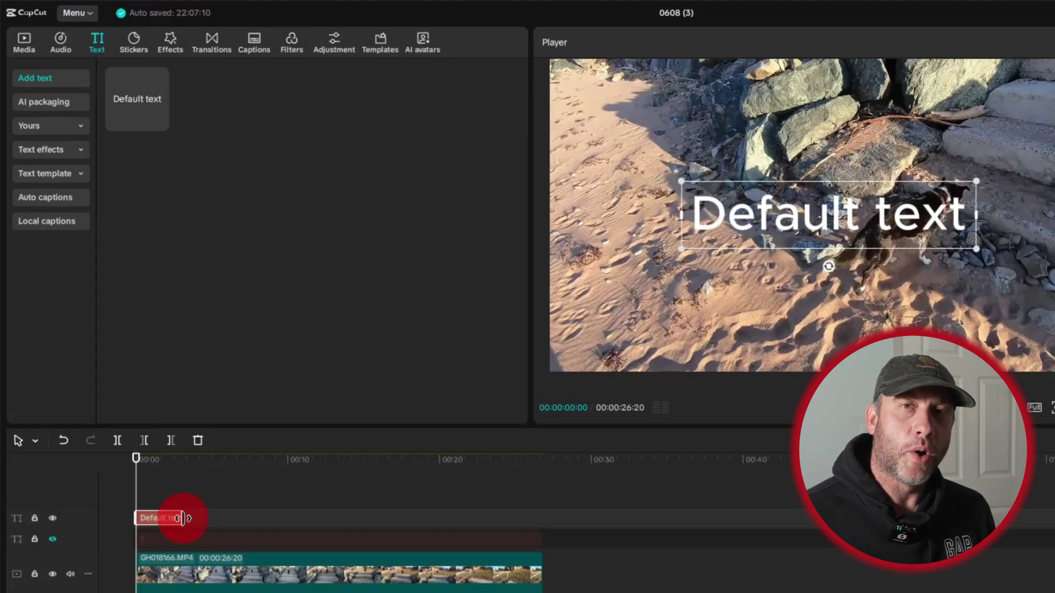
{"action": "left_click_drag", "start_coordinate": [183, 518], "coordinate": [539, 517]}
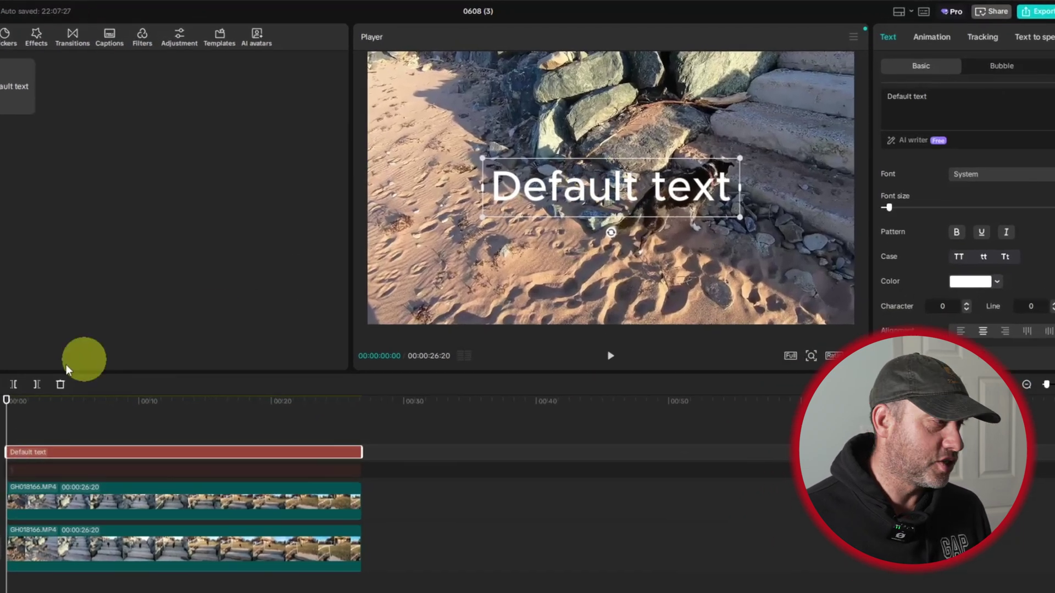
Preview the footage at about 9 seconds, replace the second default text with NEGATIVE, and move it to the upper part of the frame.
{"action": "left_click_drag", "start_coordinate": [83, 367], "coordinate": [120, 376]}
{"action": "left_click_drag", "start_coordinate": [49, 429], "coordinate": [125, 434]}
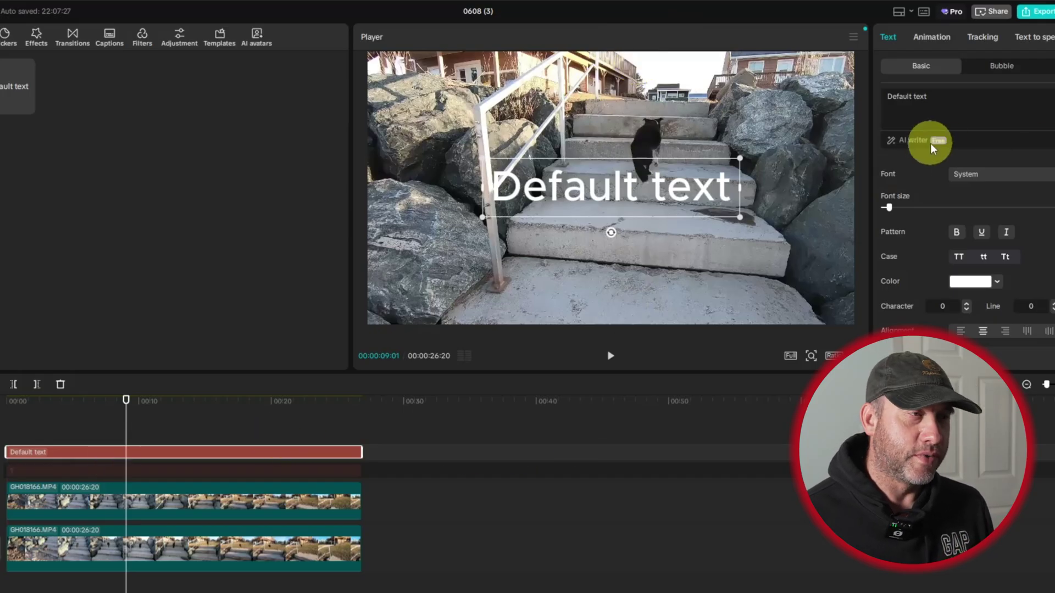
{"action": "left_click", "coordinate": [945, 98]}
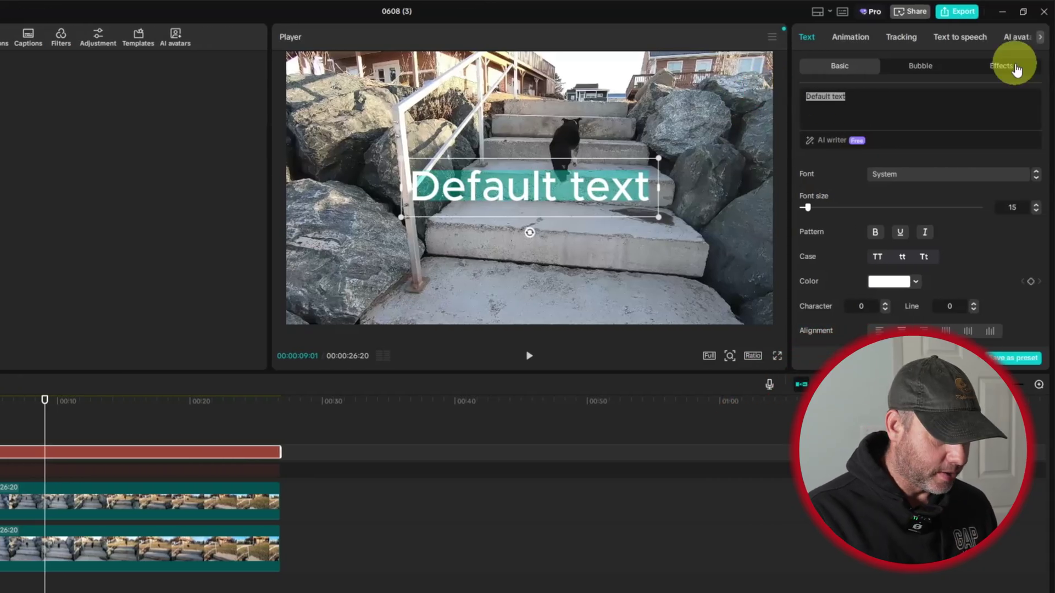
{"action": "type", "text": "nEGATIVE"}
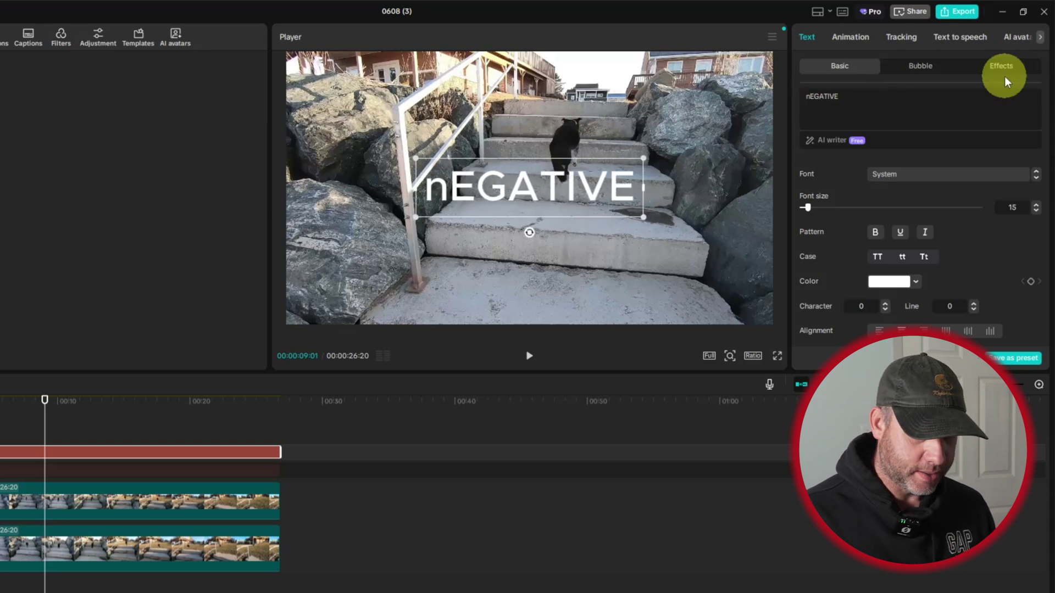
{"action": "key", "text": "BackSpace"}
{"action": "type", "text": "N"}
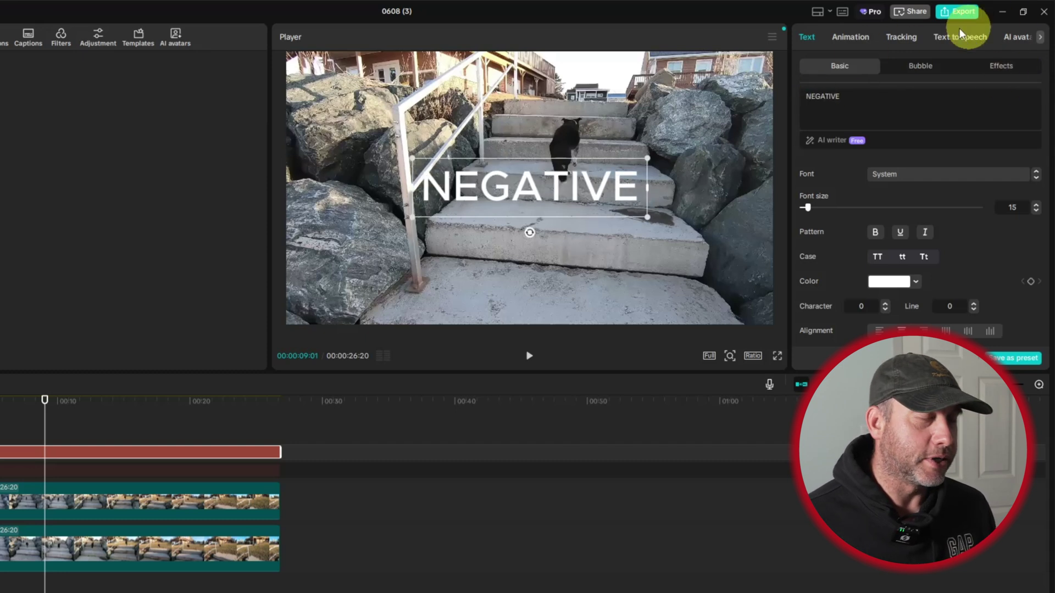
{"action": "left_click_drag", "start_coordinate": [601, 167], "coordinate": [616, 94]}
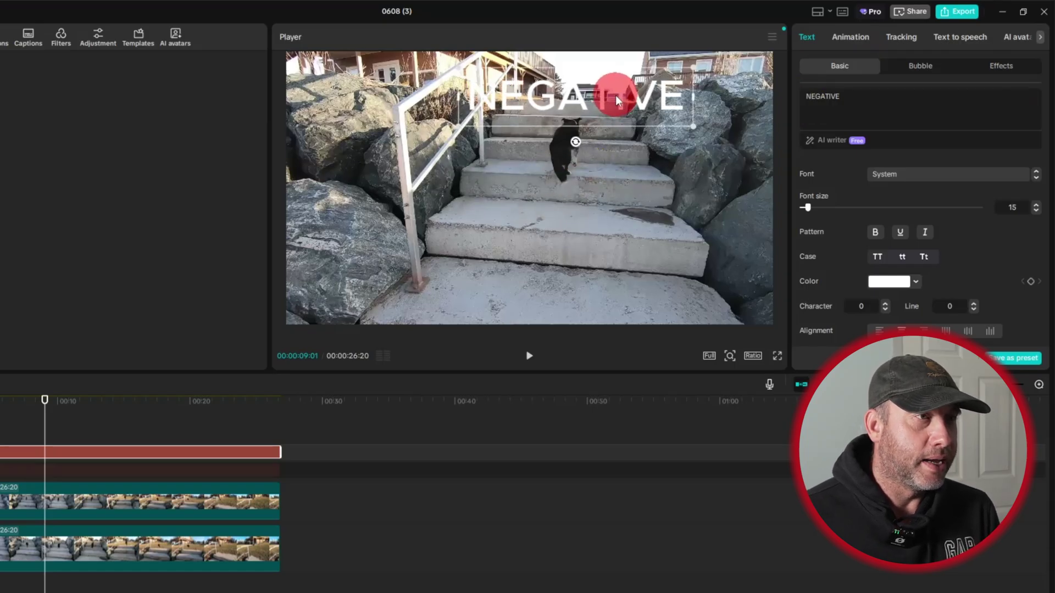
Set the NEGATIVE title's font to Anton and scale the title up in the preview.
{"action": "left_click", "coordinate": [930, 177]}
{"action": "left_click", "coordinate": [926, 191]}
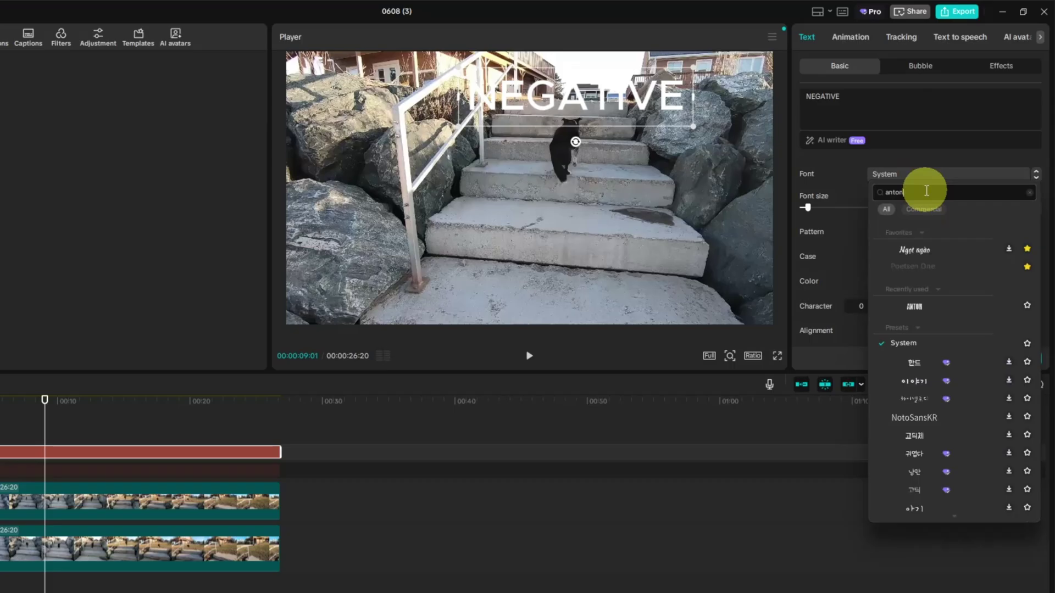
{"action": "key", "text": "Return"}
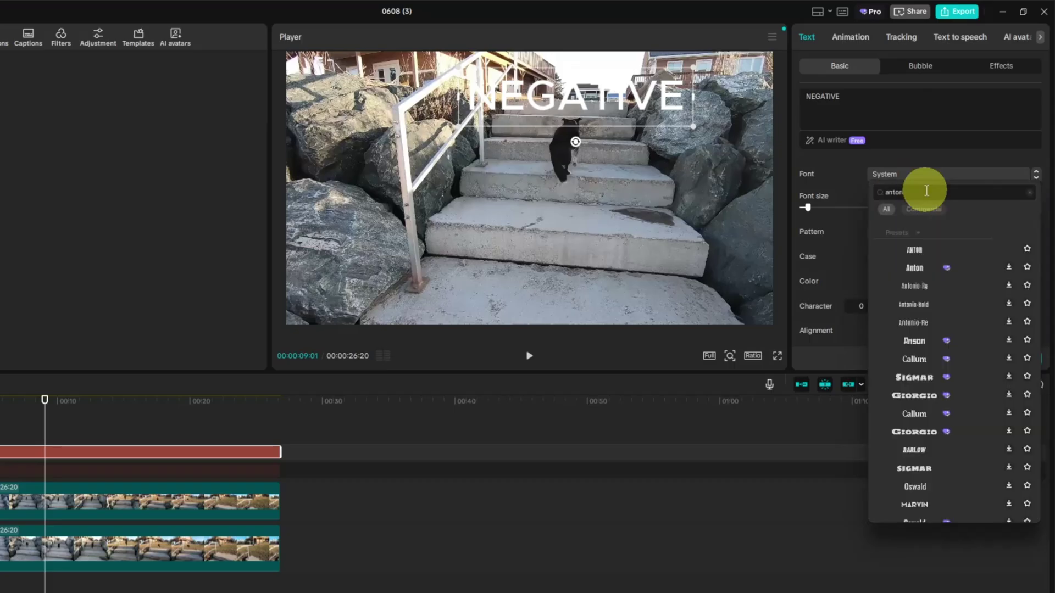
{"action": "left_click", "coordinate": [918, 249]}
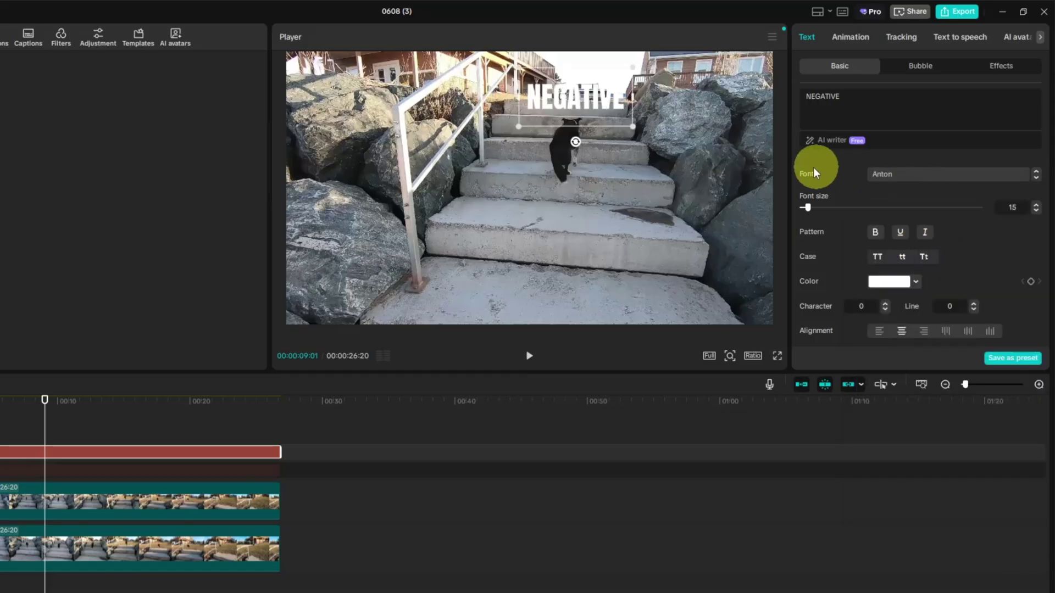
{"action": "left_click_drag", "start_coordinate": [632, 67], "coordinate": [688, 64]}
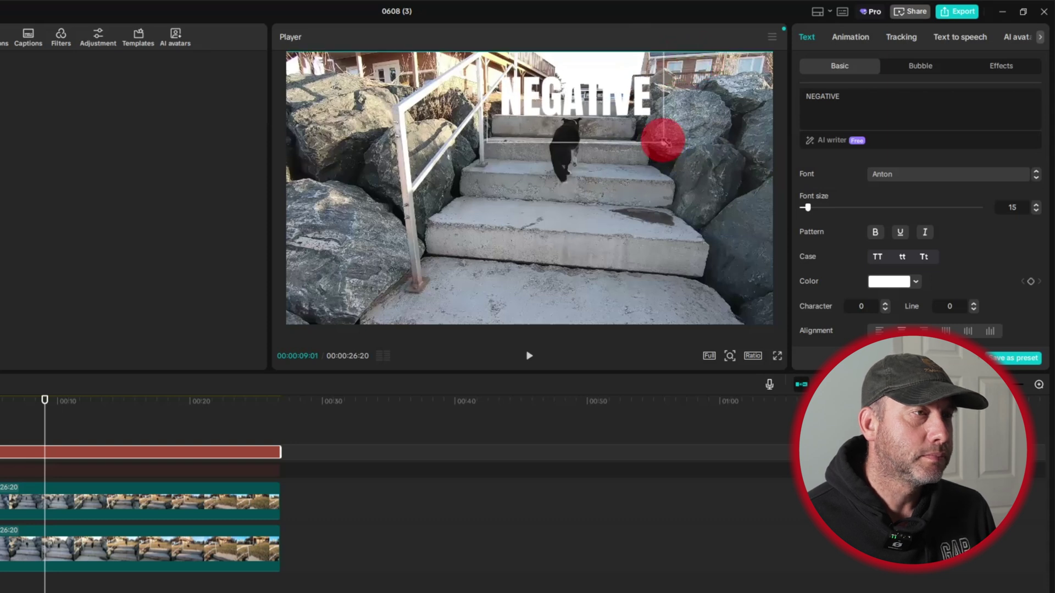
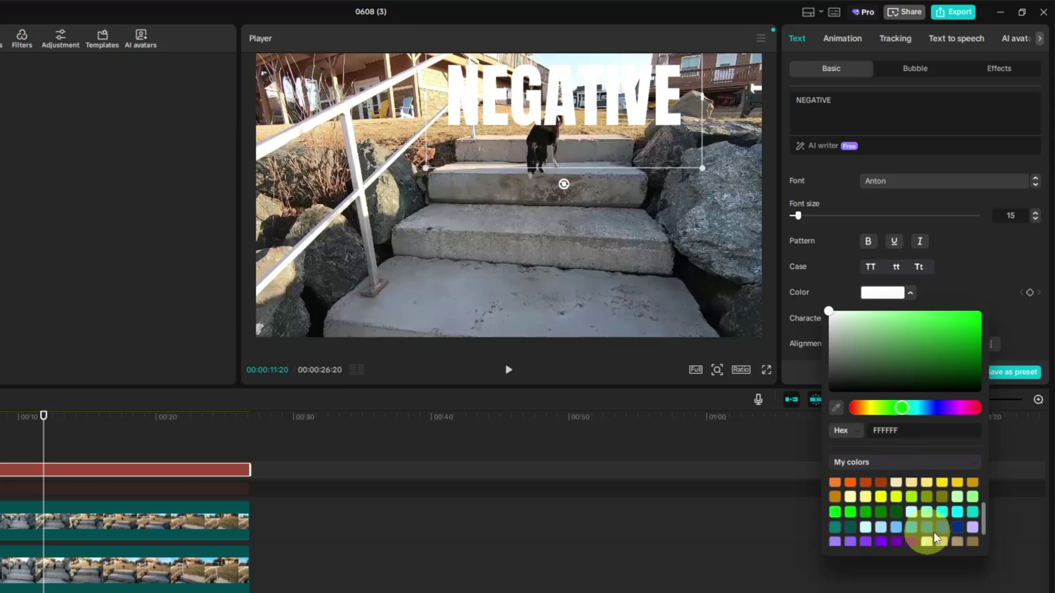
Color the NEGATIVE title dark blue (003288) and set its character spacing to 1.
{"action": "left_click", "coordinate": [956, 527]}
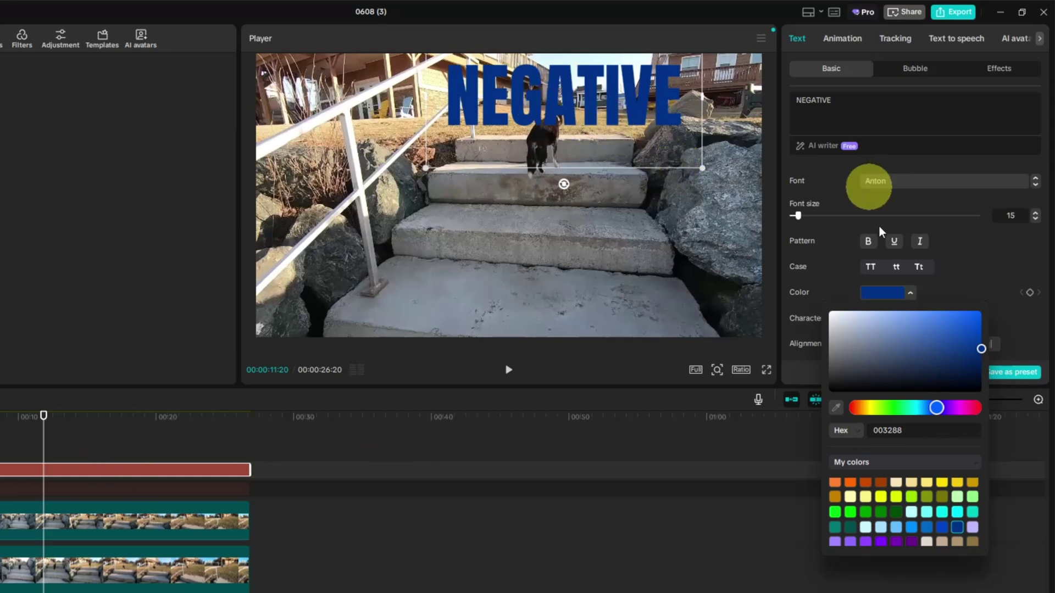
{"action": "left_click", "coordinate": [921, 218]}
{"action": "scroll", "coordinate": [912, 236], "scroll_direction": "down", "scroll_amount": 2}
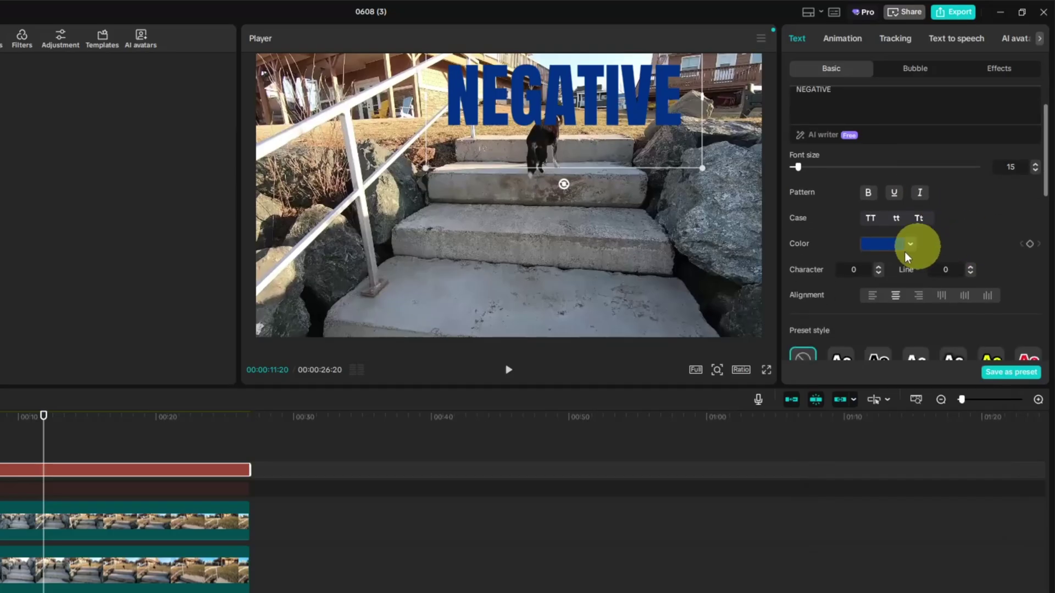
{"action": "left_click", "coordinate": [878, 266]}
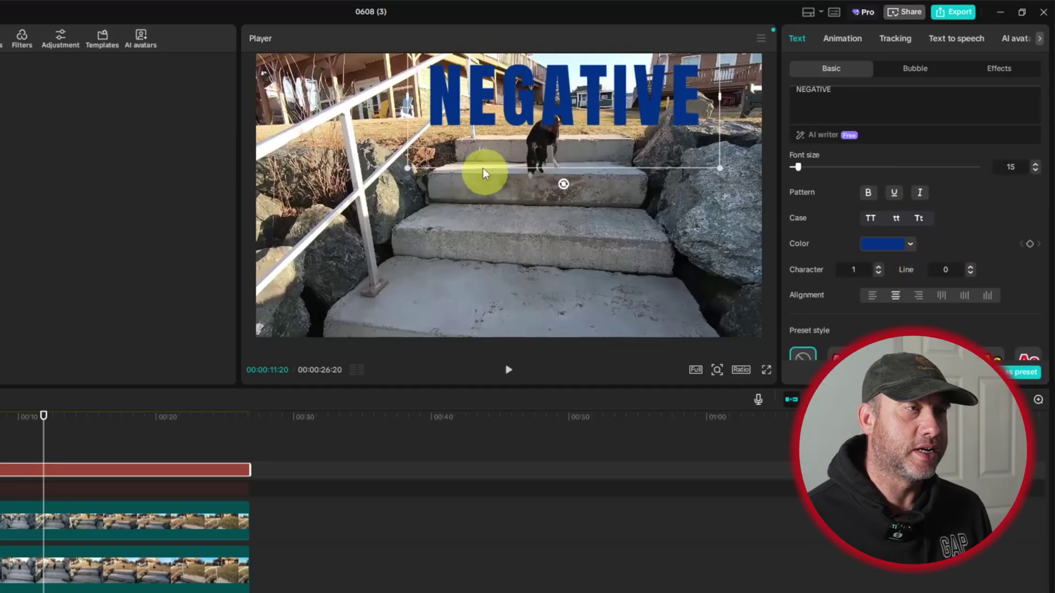
{"action": "left_click", "coordinate": [878, 273]}
{"action": "left_click", "coordinate": [877, 266]}
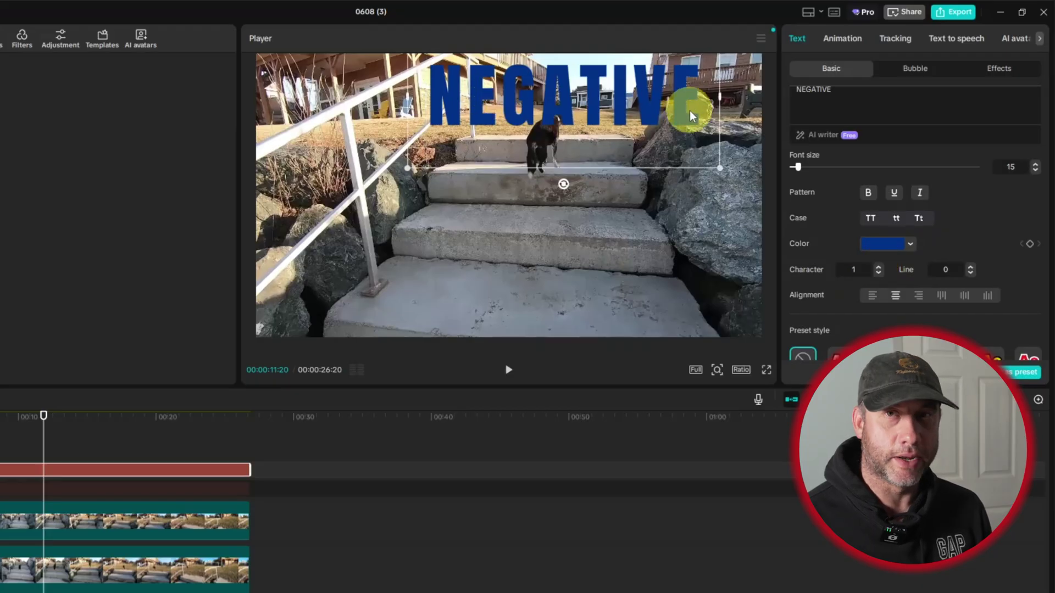
Add a white stroke with a thickness of 20 to the NEGATIVE title.
{"action": "scroll", "coordinate": [851, 243], "scroll_direction": "down", "scroll_amount": 3}
{"action": "scroll", "coordinate": [852, 242], "scroll_direction": "down", "scroll_amount": 5}
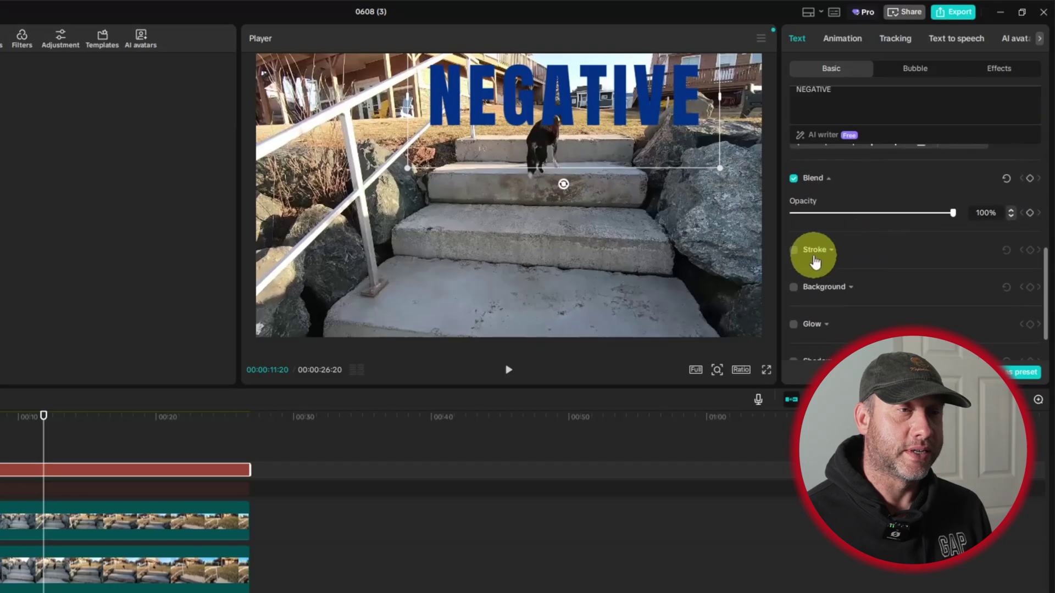
{"action": "left_click", "coordinate": [793, 250]}
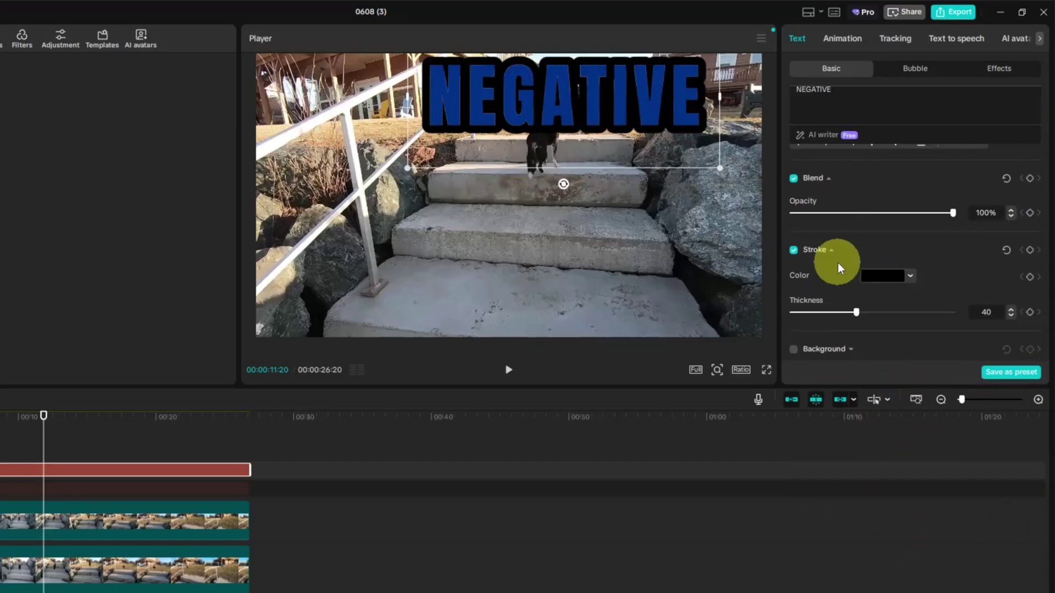
{"action": "left_click", "coordinate": [909, 277]}
{"action": "left_click", "coordinate": [849, 470]}
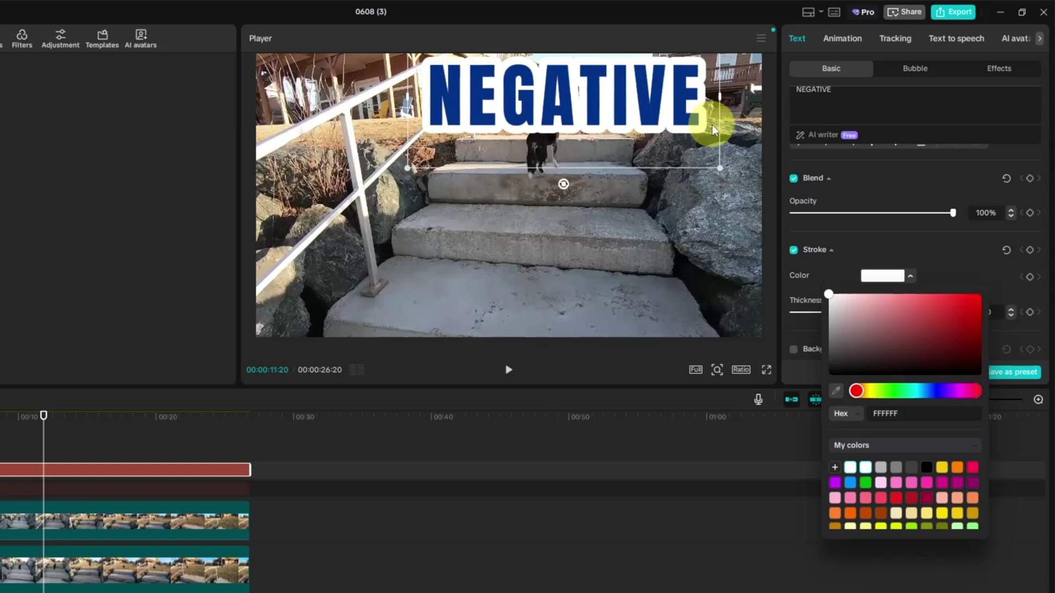
{"action": "left_click", "coordinate": [942, 259]}
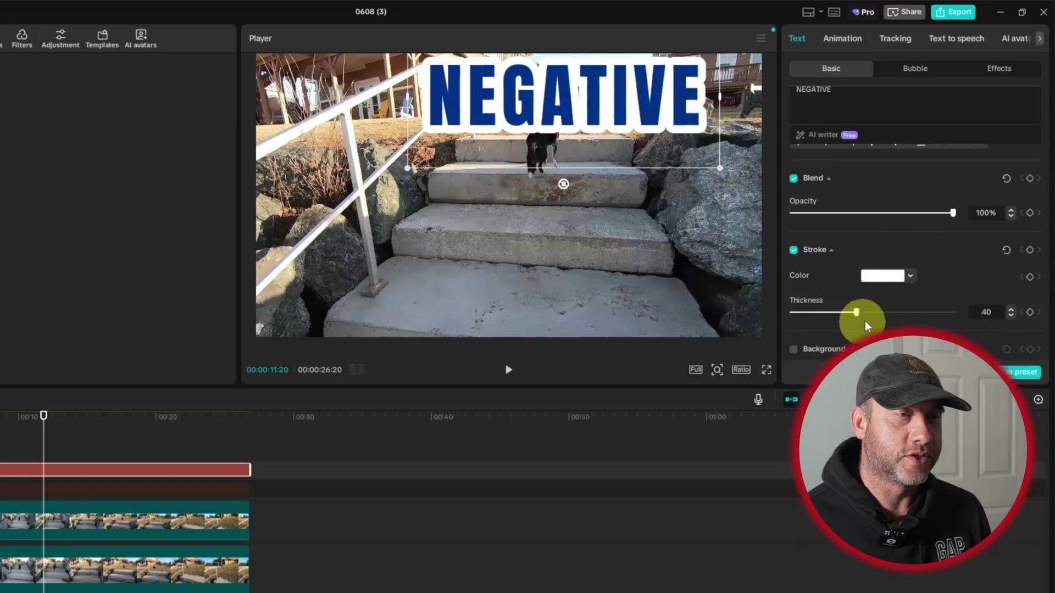
{"action": "left_click_drag", "start_coordinate": [856, 312], "coordinate": [823, 311]}
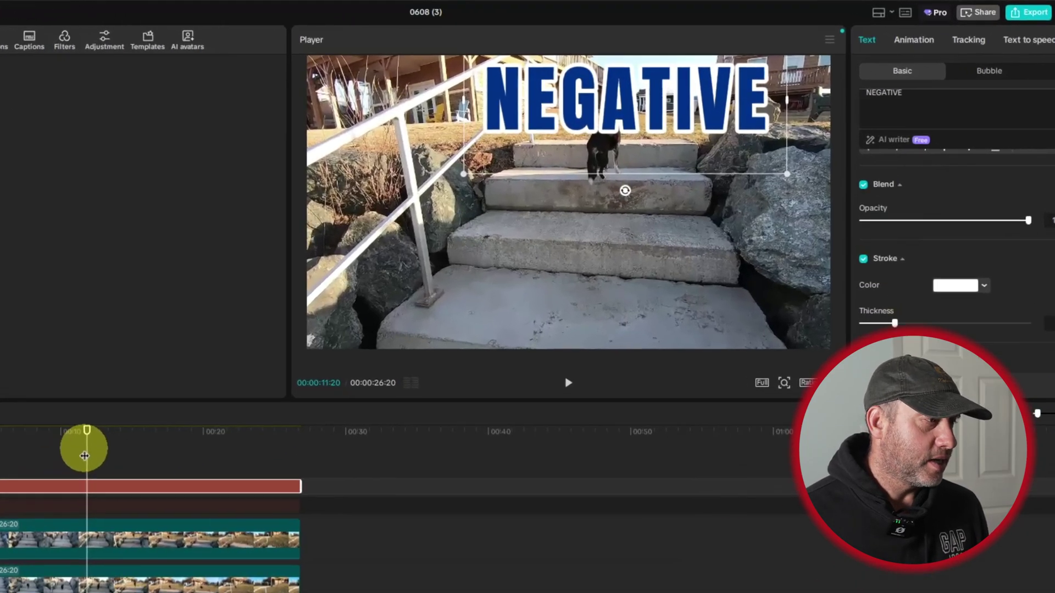
Return the playhead to the start of the timeline and show the hidden green text's track again.
{"action": "left_click", "coordinate": [214, 358]}
{"action": "left_click_drag", "start_coordinate": [152, 394], "coordinate": [26, 420]}
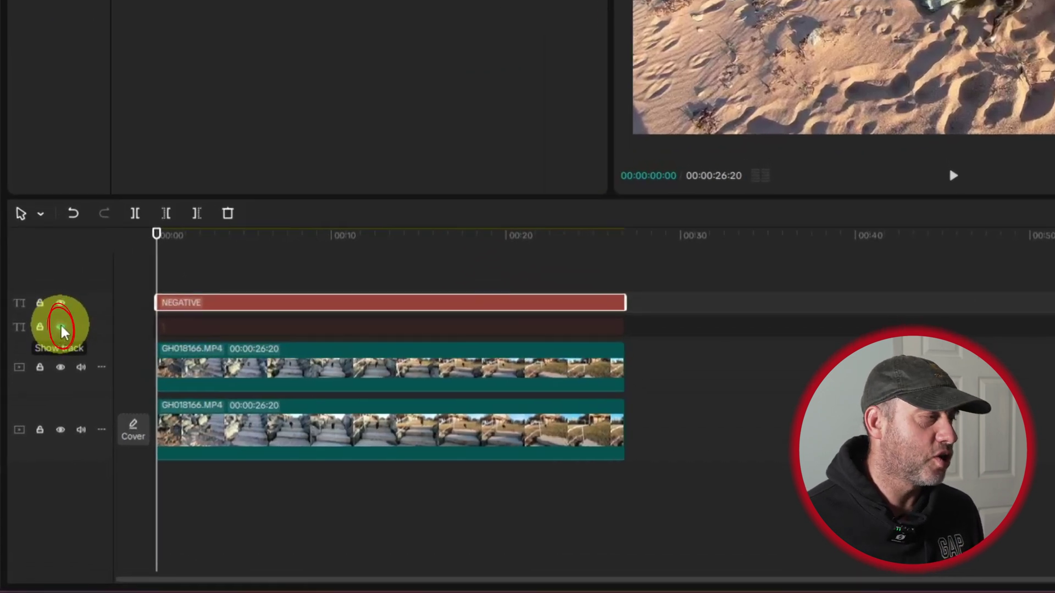
{"action": "left_click", "coordinate": [61, 328]}
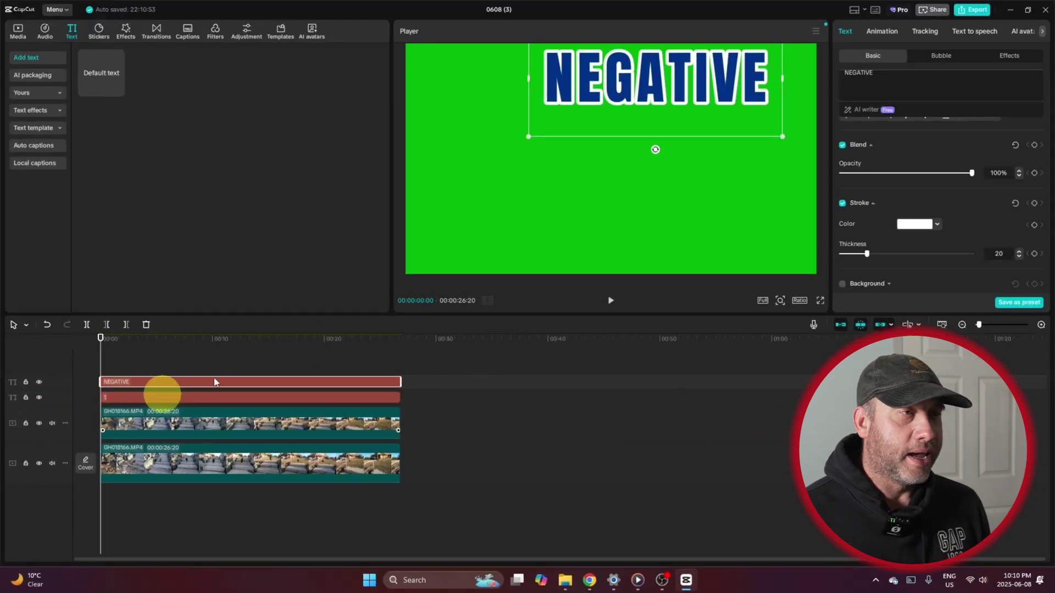
Combine the NEGATIVE title and the green text into one compound clip.
{"action": "left_click", "coordinate": [440, 401]}
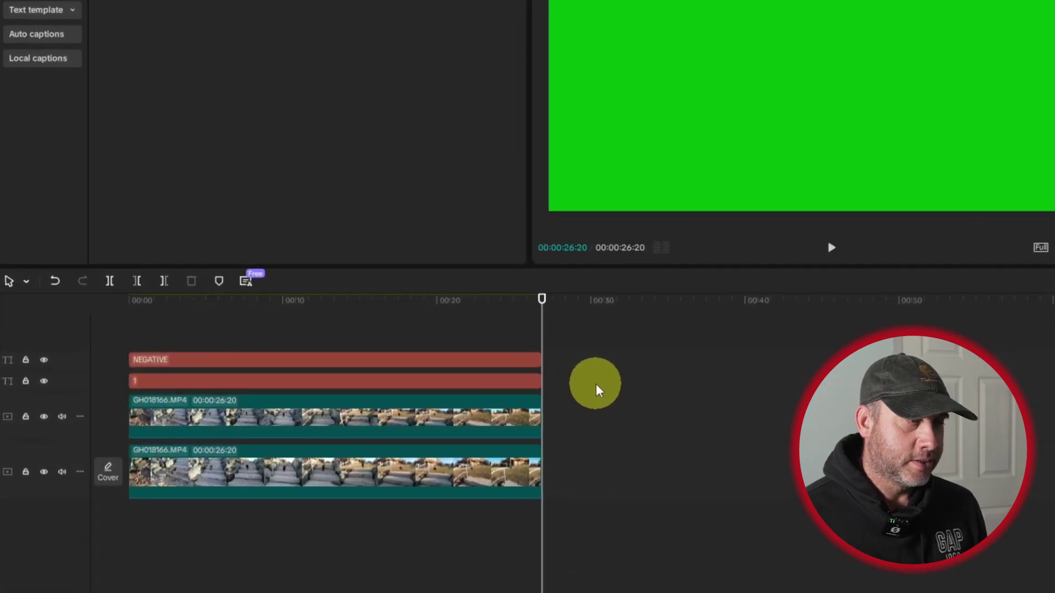
{"action": "left_click", "coordinate": [597, 390]}
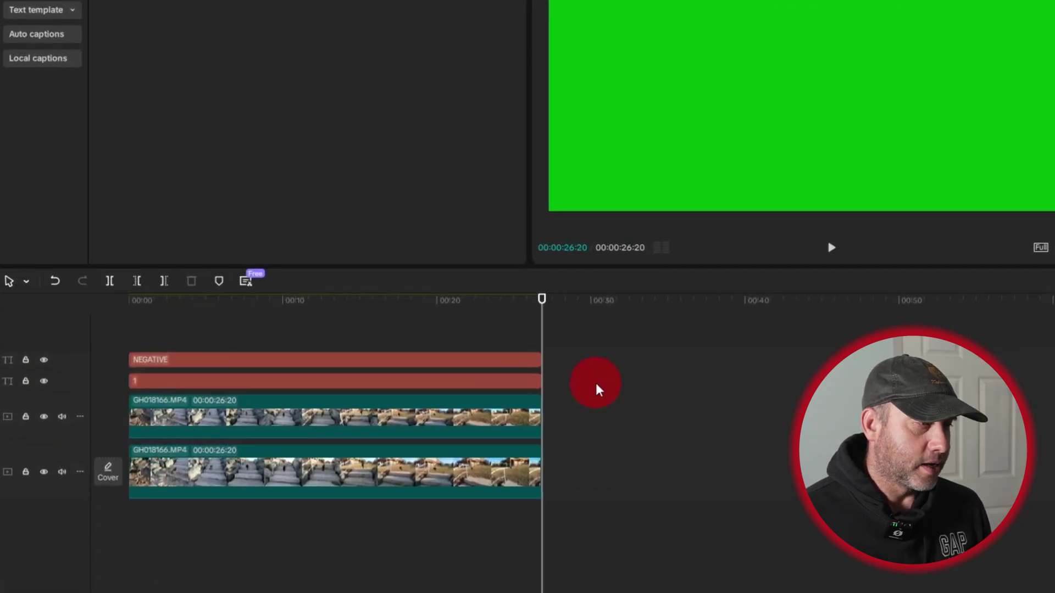
{"action": "left_click_drag", "start_coordinate": [592, 388], "coordinate": [506, 361]}
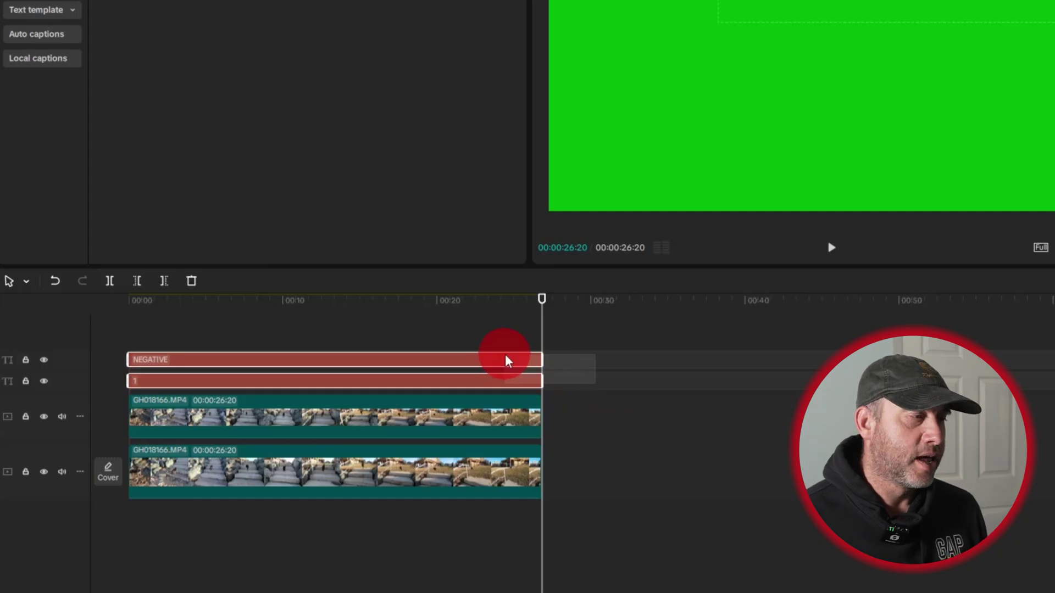
{"action": "left_click_drag", "start_coordinate": [506, 361], "coordinate": [507, 364]}
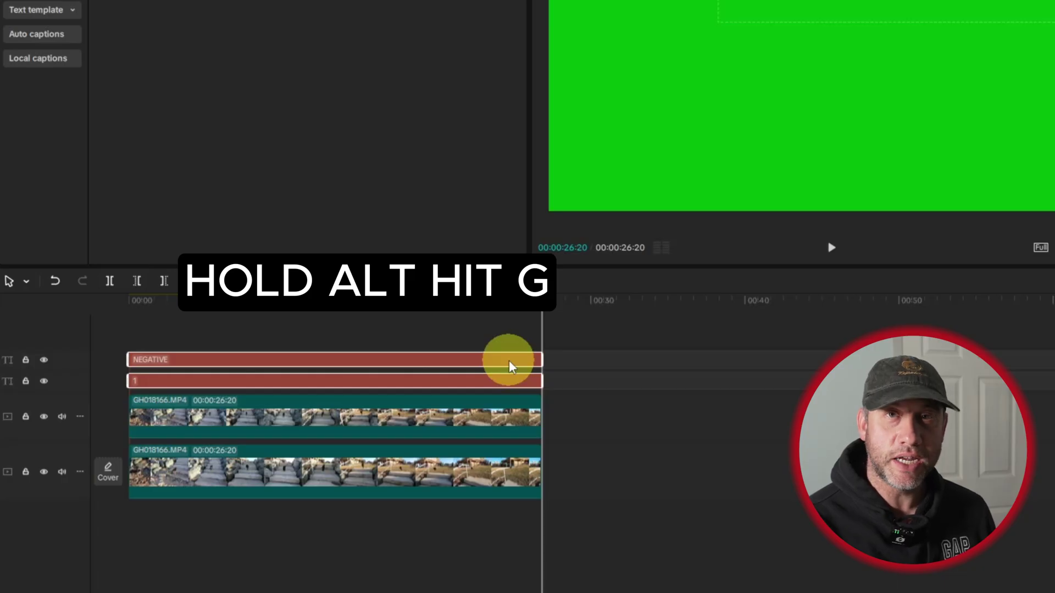
{"action": "key", "text": "alt+g"}
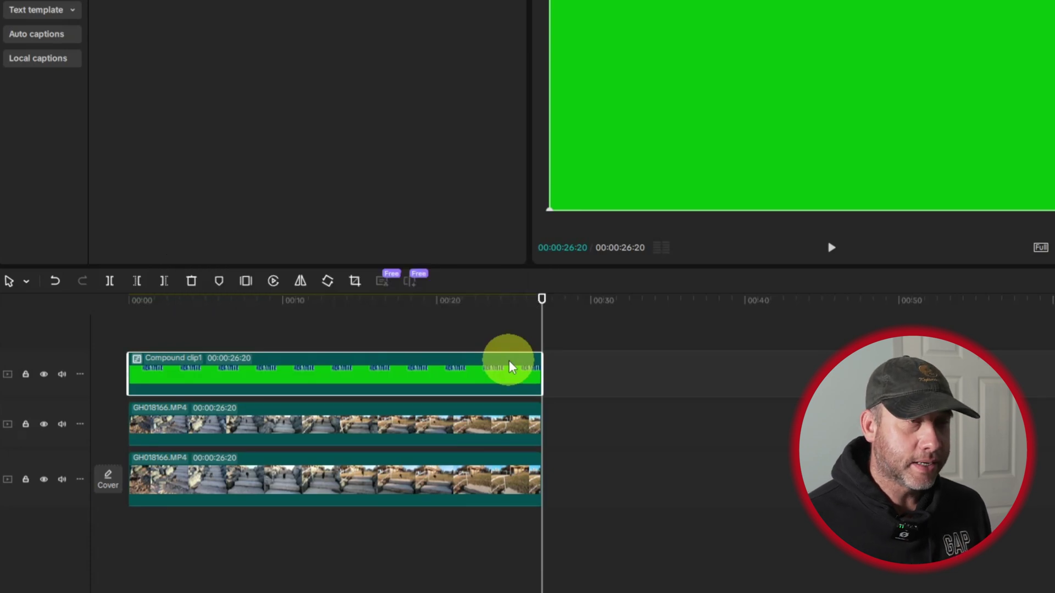
Apply a chroma key to the compound clip that removes the title's blue fill, with an intensity of 61.
{"action": "left_click_drag", "start_coordinate": [542, 329], "coordinate": [467, 351]}
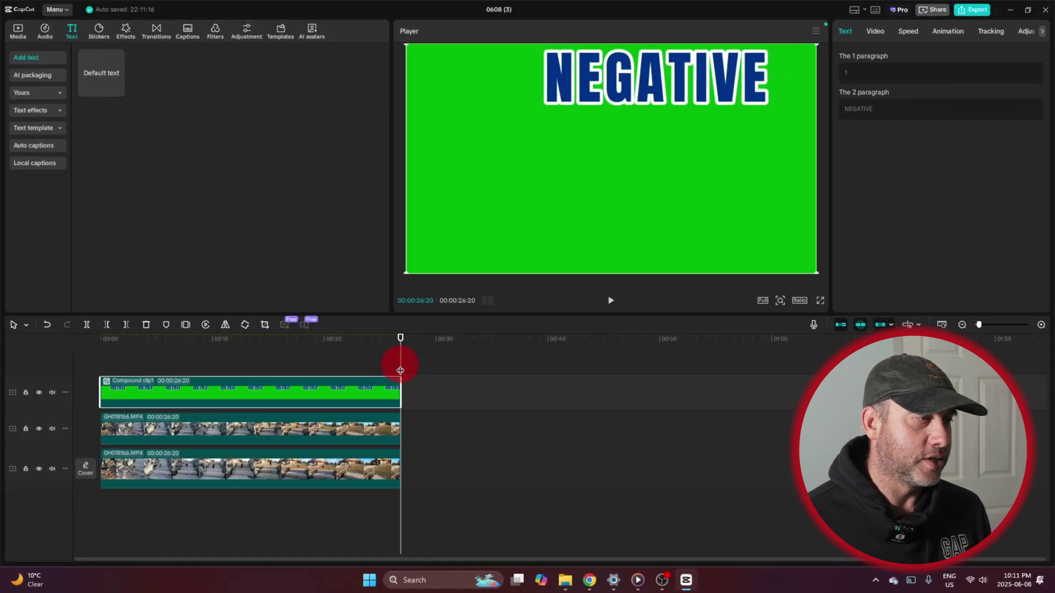
{"action": "left_click_drag", "start_coordinate": [346, 375], "coordinate": [294, 365]}
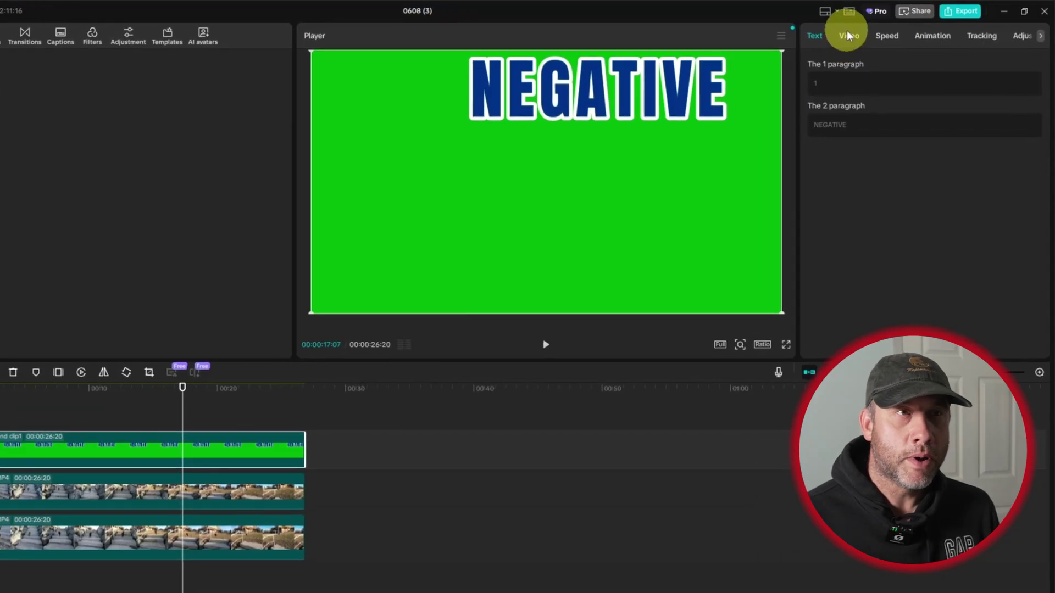
{"action": "left_click", "coordinate": [849, 36]}
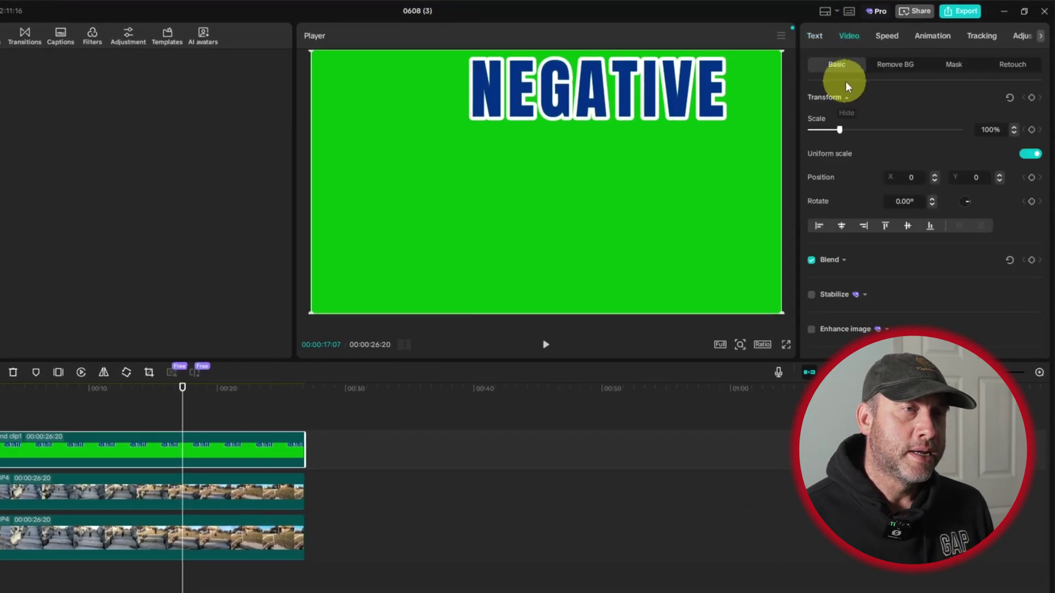
{"action": "left_click", "coordinate": [895, 65]}
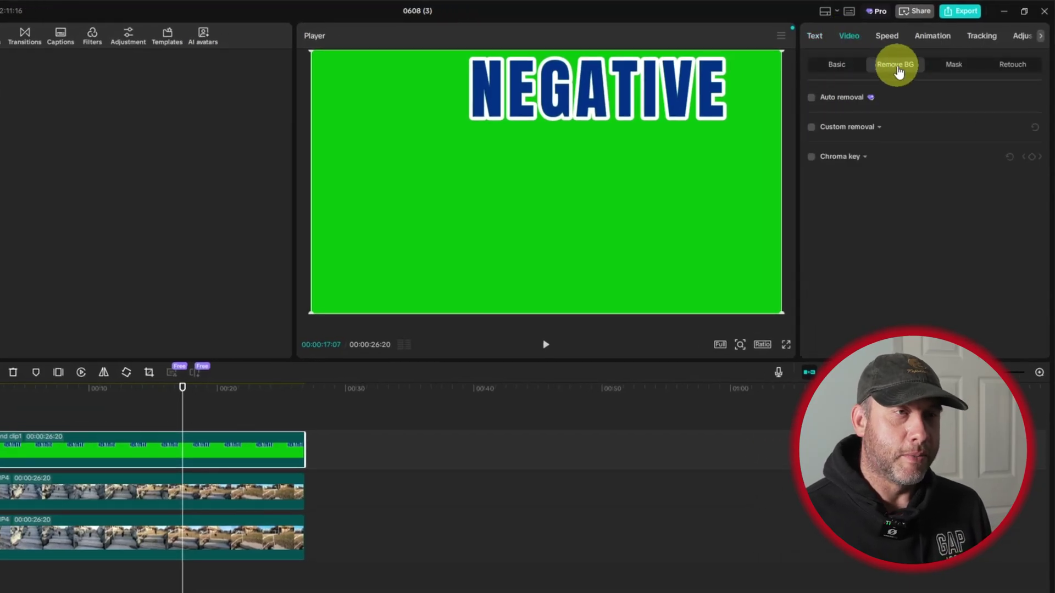
{"action": "left_click", "coordinate": [812, 158]}
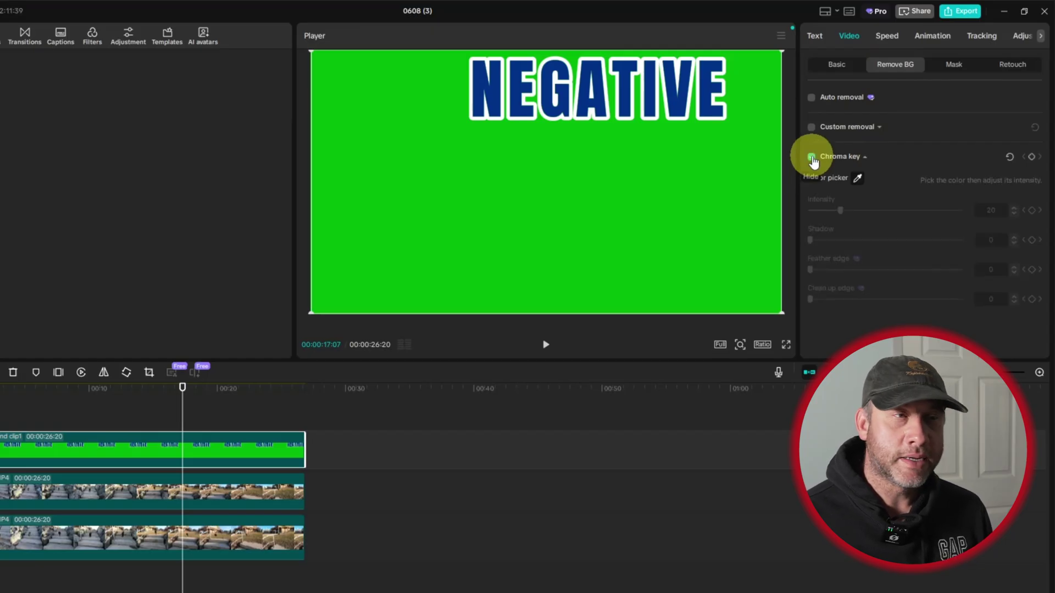
{"action": "left_click", "coordinate": [858, 179]}
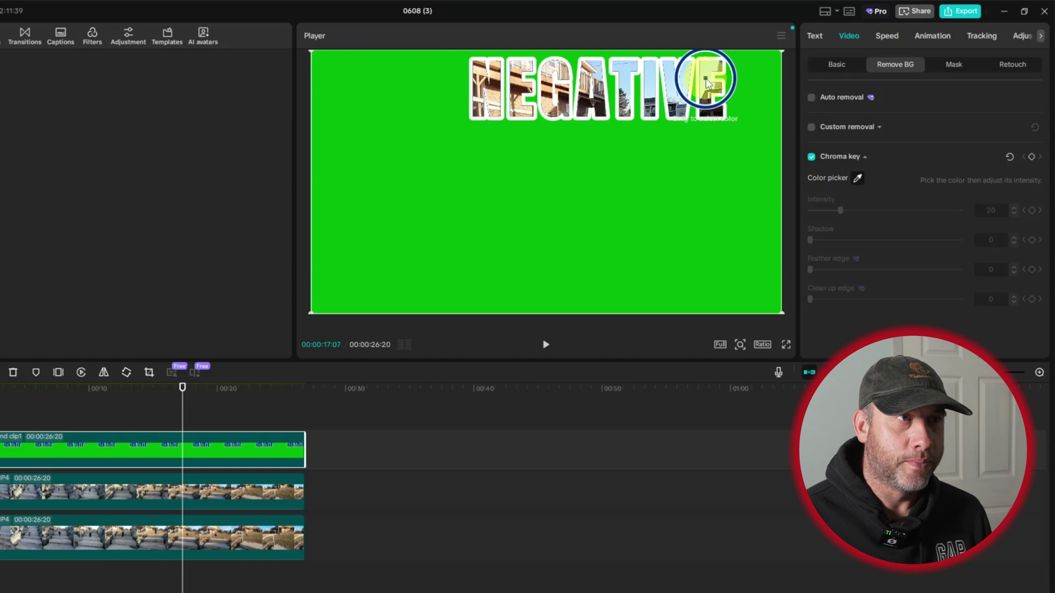
{"action": "left_click", "coordinate": [707, 84]}
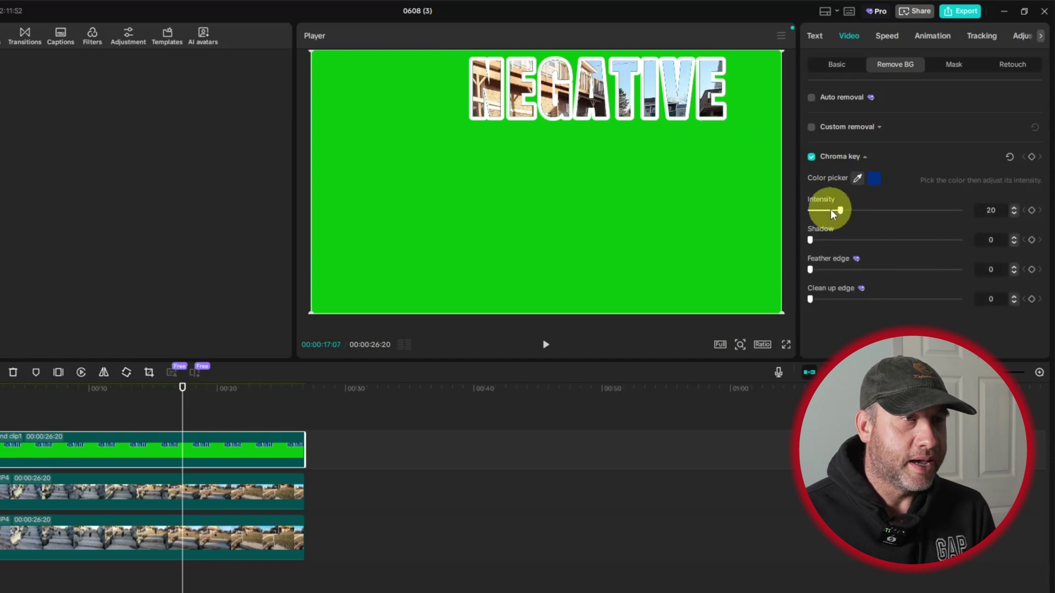
{"action": "left_click_drag", "start_coordinate": [842, 213], "coordinate": [844, 214]}
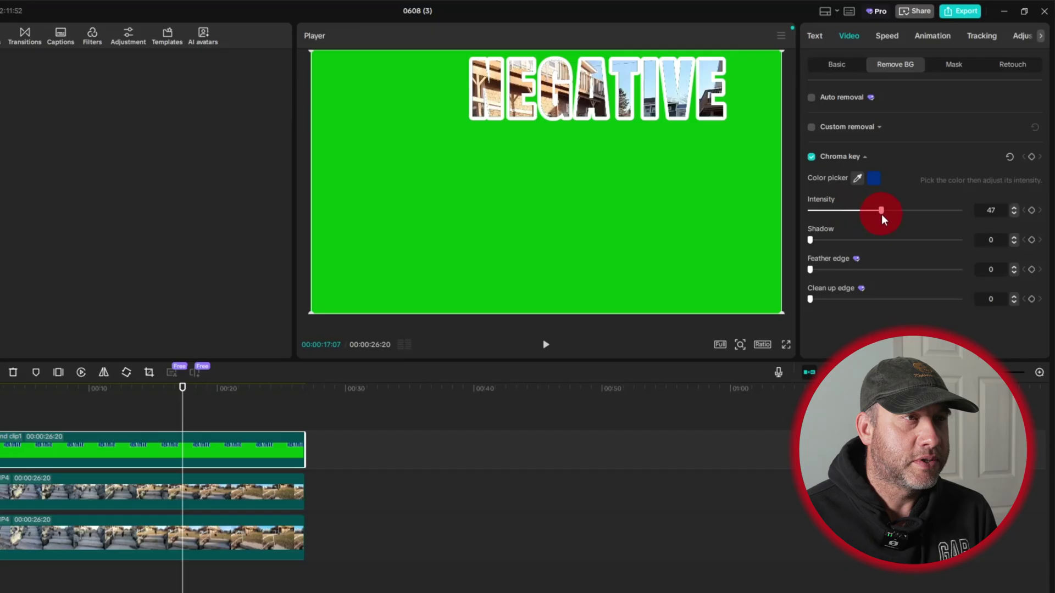
{"action": "mouse_move", "coordinate": [885, 220]}
{"action": "left_mouse_down"}
{"action": "mouse_move", "coordinate": [959, 224]}
{"action": "mouse_move", "coordinate": [902, 217]}
{"action": "left_mouse_up"}
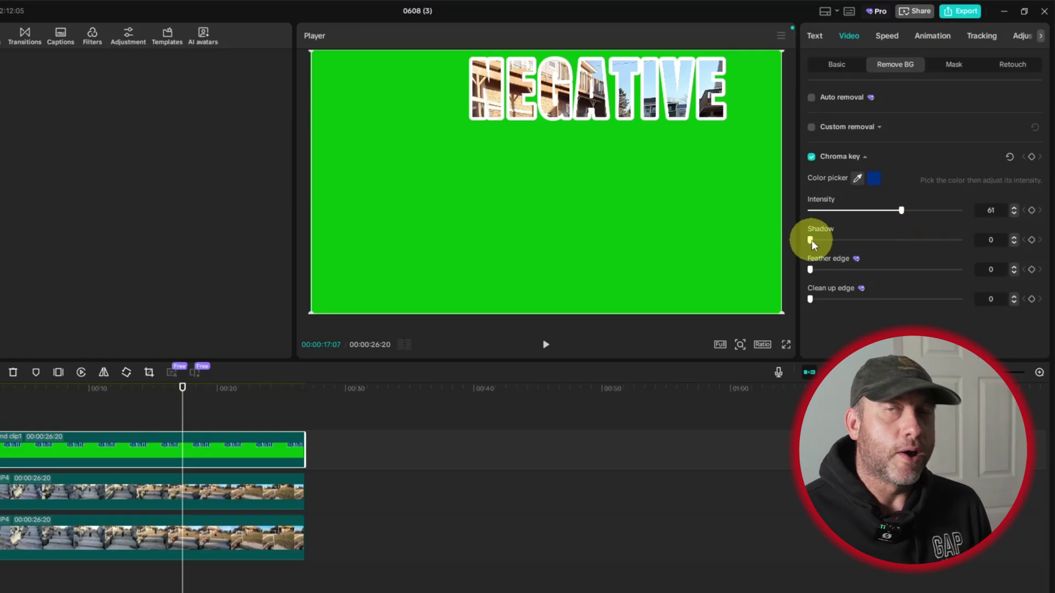
Set the shadow of the compound clip's chroma key to 37.
{"action": "left_click_drag", "start_coordinate": [810, 240], "coordinate": [815, 240]}
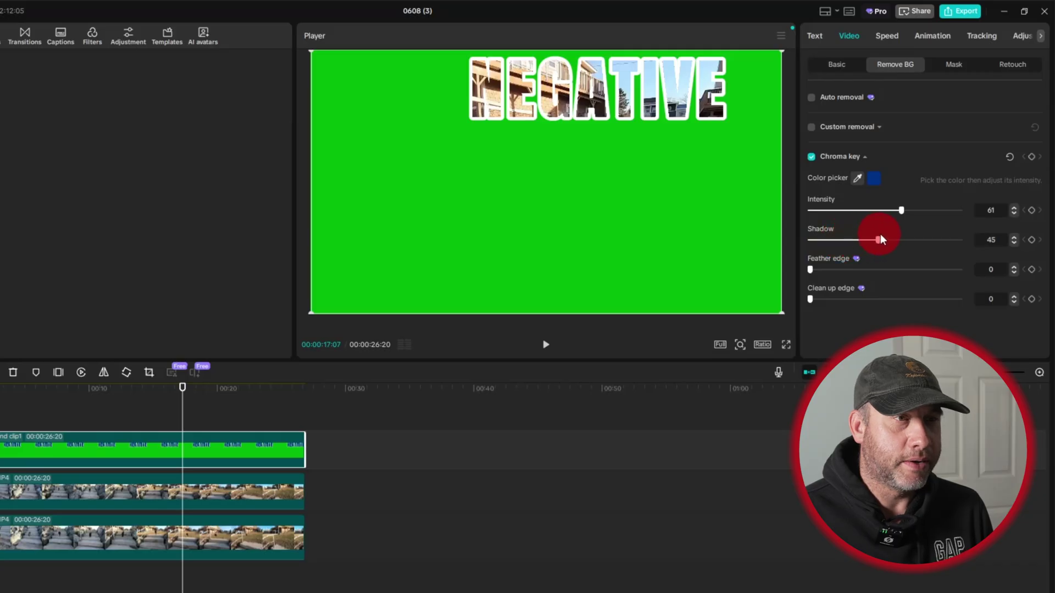
{"action": "mouse_move", "coordinate": [895, 238]}
{"action": "left_mouse_down"}
{"action": "mouse_move", "coordinate": [923, 238]}
{"action": "mouse_move", "coordinate": [904, 237]}
{"action": "left_mouse_up"}
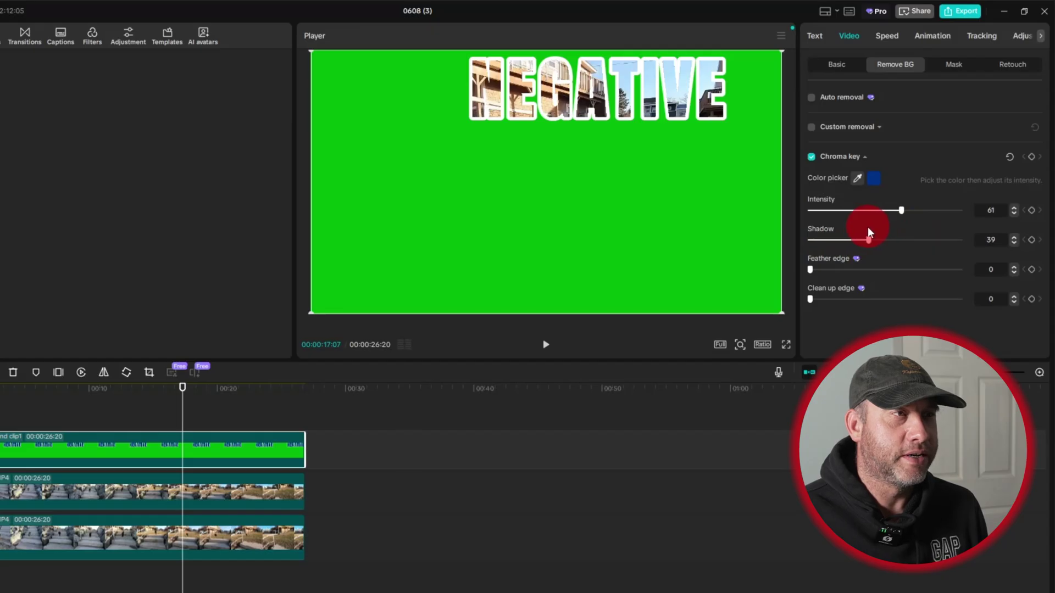
{"action": "left_click_drag", "start_coordinate": [867, 231], "coordinate": [867, 233]}
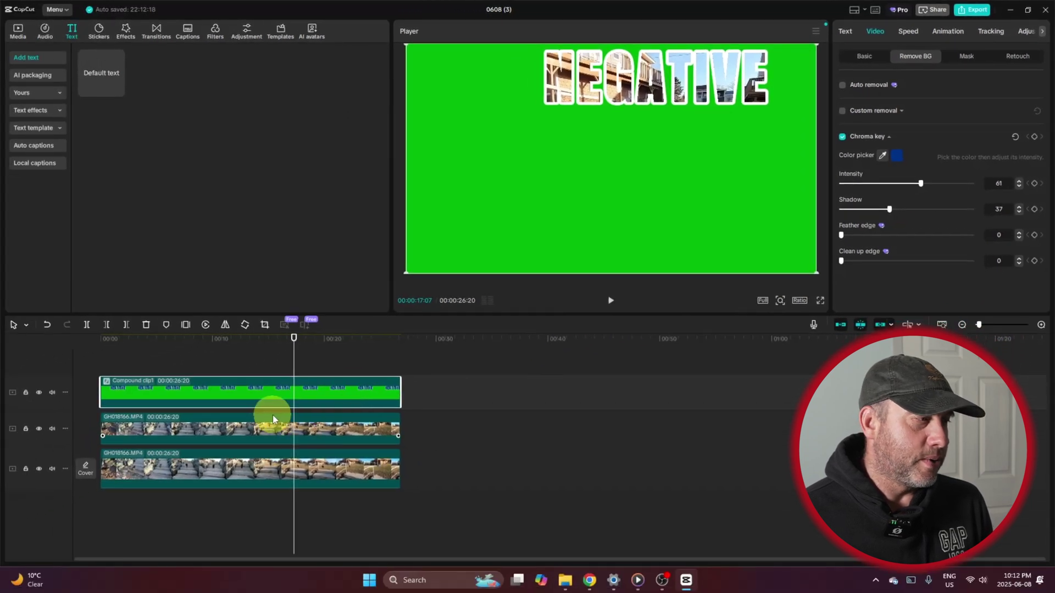
Invert the luma curve of the upper footage clip by moving its start point to maximum and its end point to minimum.
{"action": "left_click", "coordinate": [317, 430]}
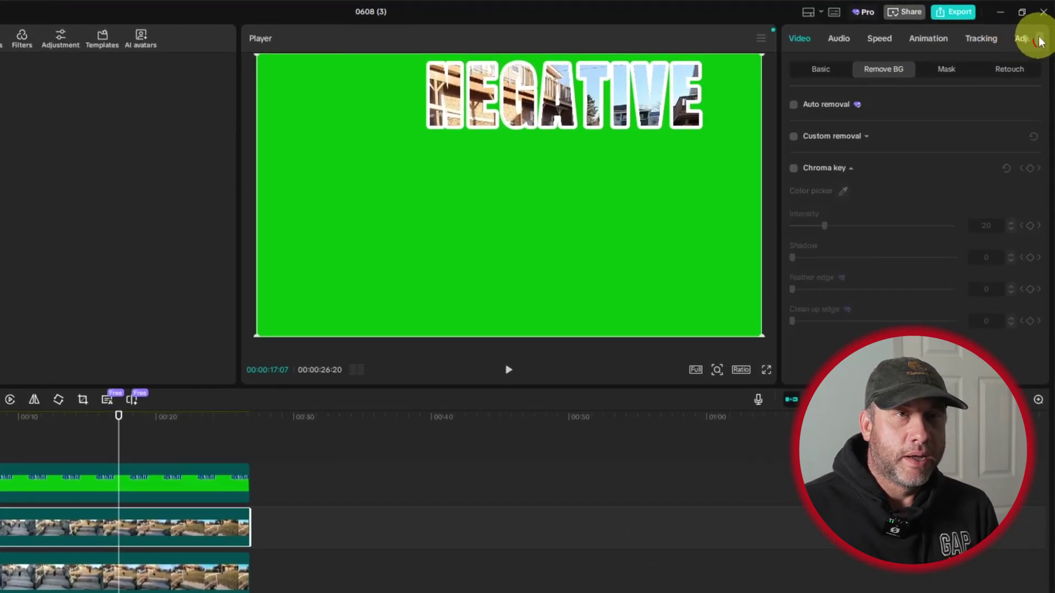
{"action": "left_click", "coordinate": [1040, 39]}
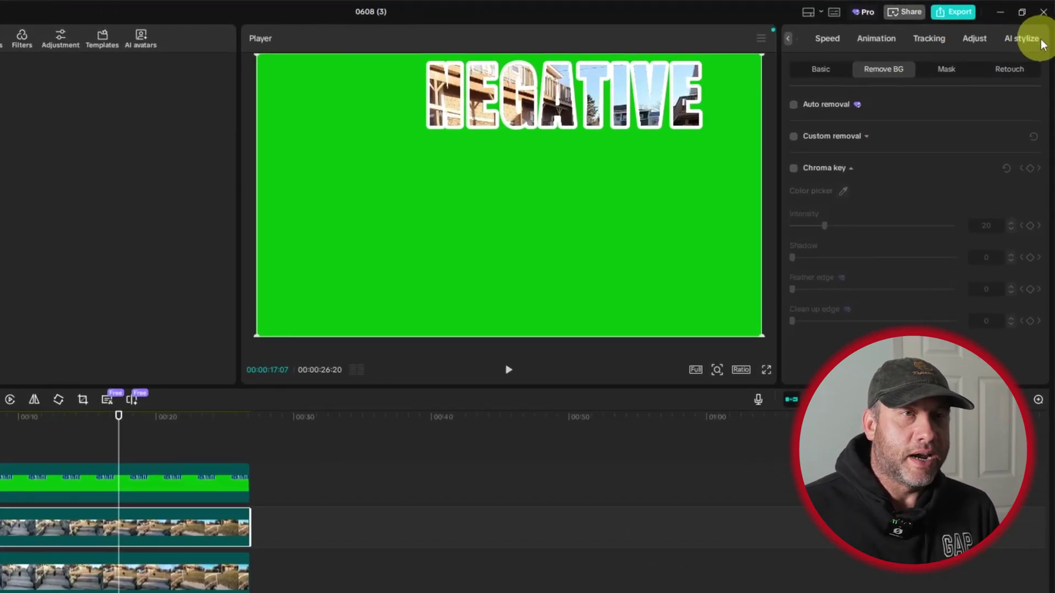
{"action": "left_click", "coordinate": [980, 39]}
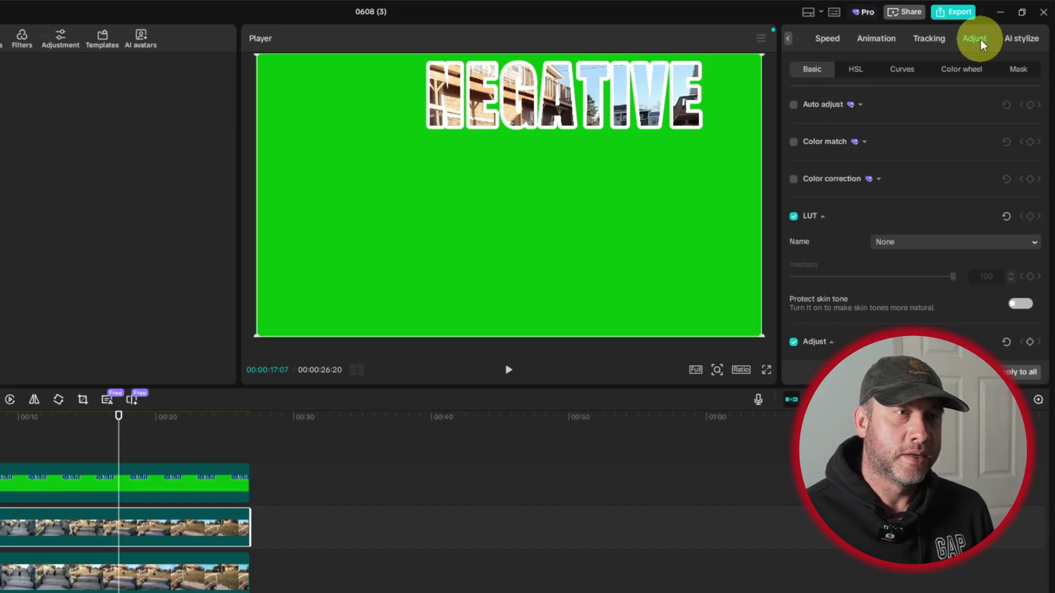
{"action": "left_click", "coordinate": [898, 77]}
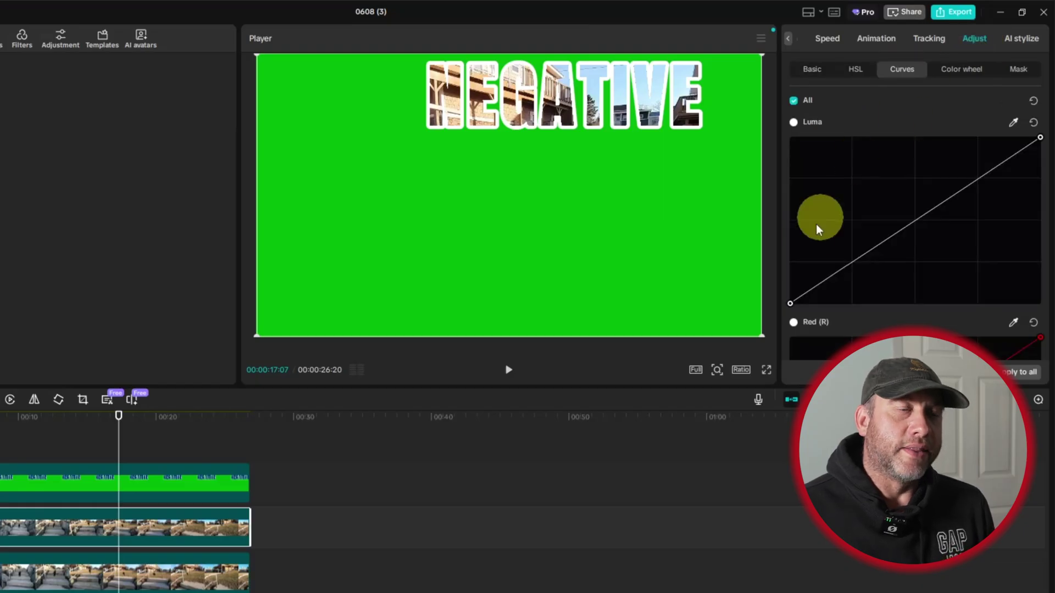
{"action": "scroll", "coordinate": [822, 186], "scroll_direction": "down", "scroll_amount": 10}
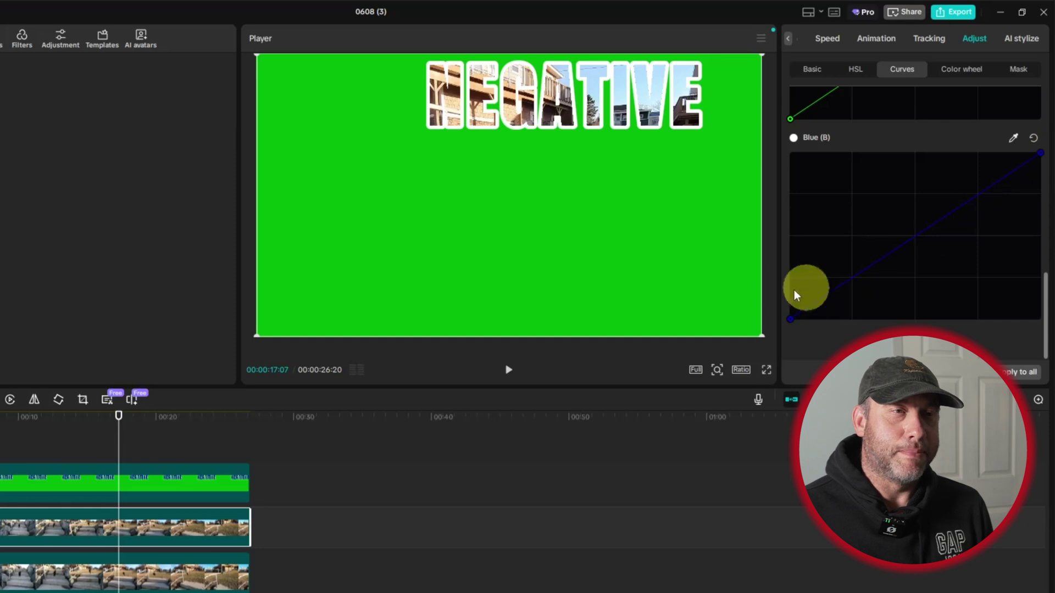
{"action": "scroll", "coordinate": [830, 275], "scroll_direction": "up", "scroll_amount": 1}
{"action": "scroll", "coordinate": [902, 265], "scroll_direction": "up", "scroll_amount": 8}
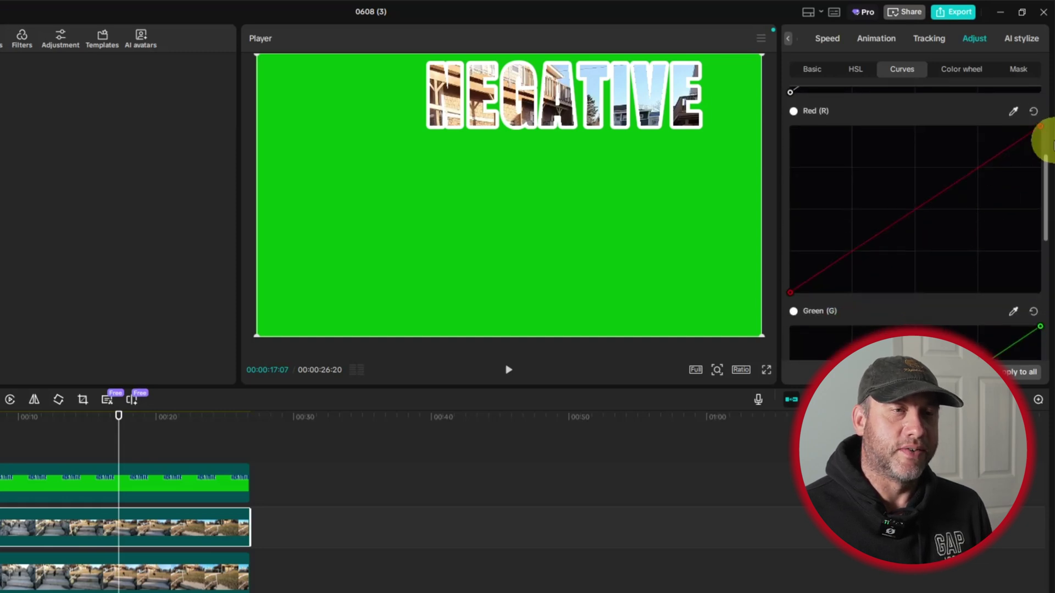
{"action": "scroll", "coordinate": [917, 236], "scroll_direction": "up", "scroll_amount": 5}
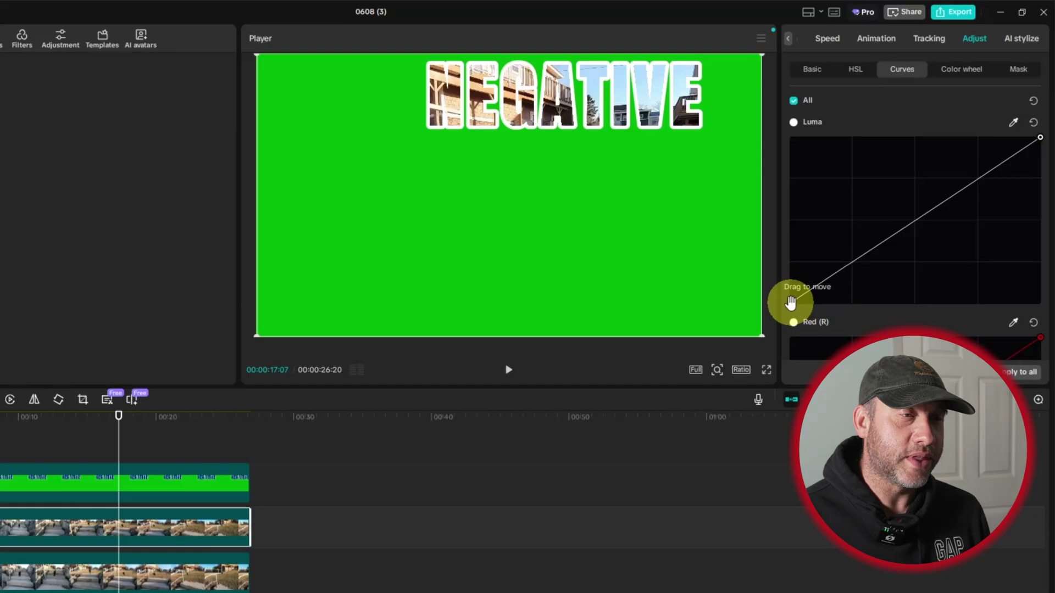
{"action": "left_click_drag", "start_coordinate": [791, 305], "coordinate": [794, 136]}
{"action": "left_click_drag", "start_coordinate": [1040, 136], "coordinate": [1048, 313]}
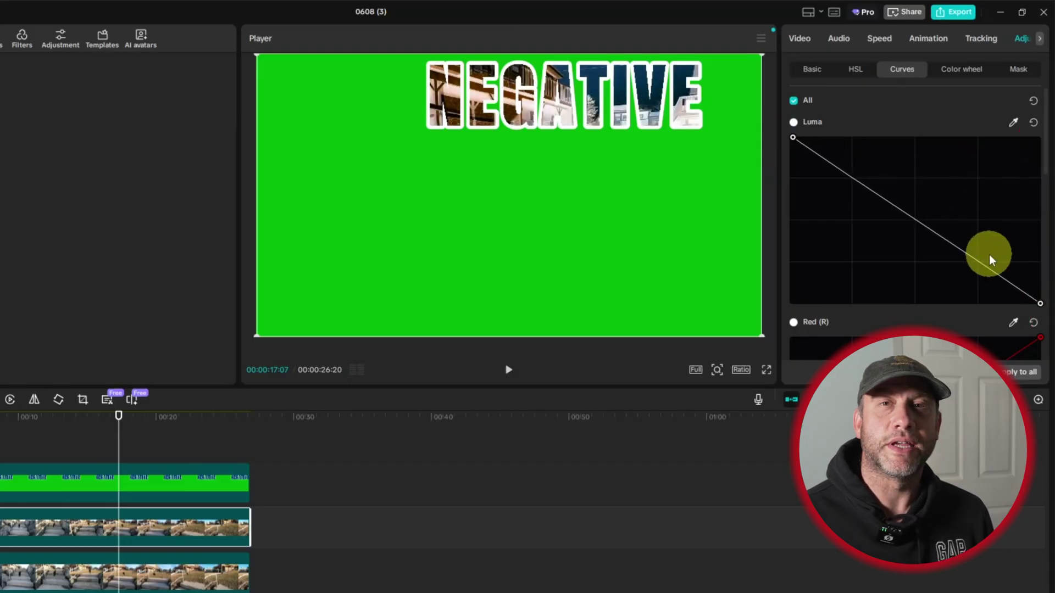
Invert the red curve of the upper footage clip so it descends from maximum to minimum.
{"action": "scroll", "coordinate": [970, 237], "scroll_direction": "down", "scroll_amount": 4}
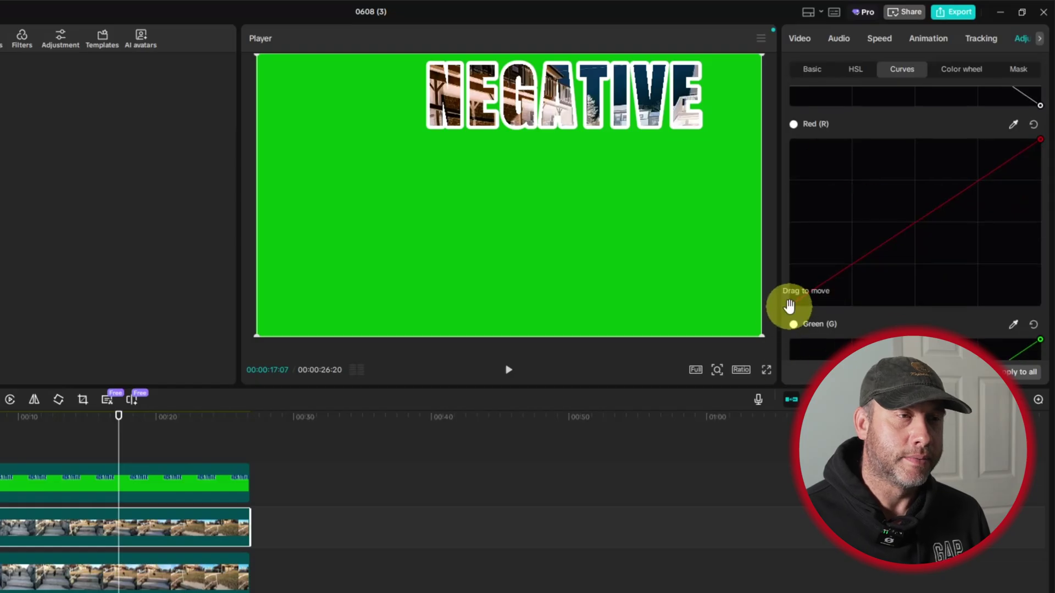
{"action": "left_click_drag", "start_coordinate": [790, 304], "coordinate": [786, 139]}
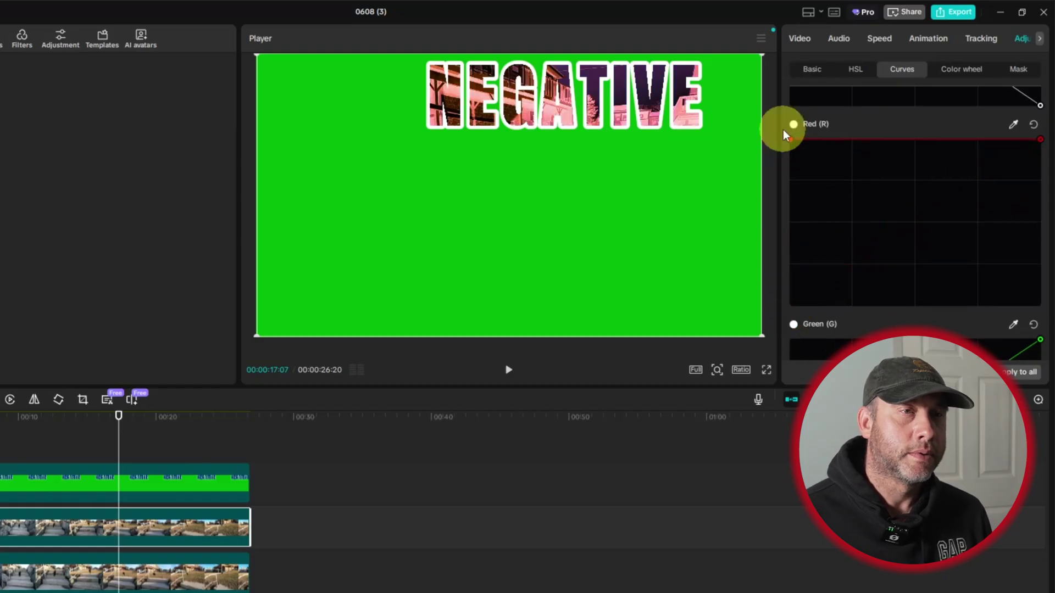
{"action": "left_click_drag", "start_coordinate": [1039, 139], "coordinate": [1040, 305]}
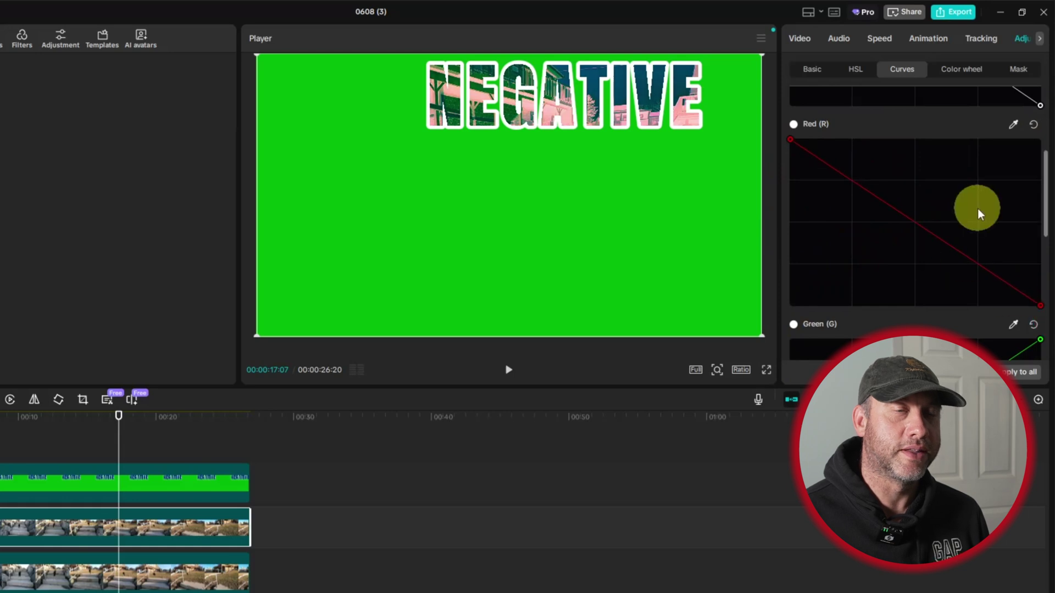
Invert the green curve of the upper footage clip so it descends from maximum to minimum.
{"action": "scroll", "coordinate": [977, 208], "scroll_direction": "down", "scroll_amount": 5}
{"action": "scroll", "coordinate": [816, 207], "scroll_direction": "up", "scroll_amount": 1}
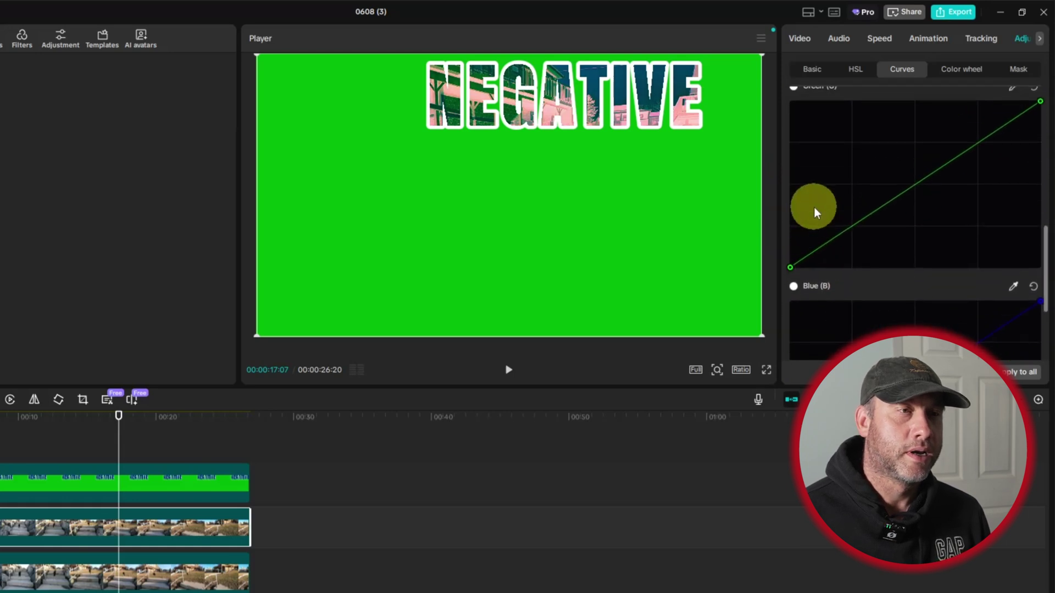
{"action": "left_click_drag", "start_coordinate": [792, 268], "coordinate": [787, 103]}
{"action": "left_click_drag", "start_coordinate": [1040, 102], "coordinate": [1046, 279]}
Invert the blue curve of the upper footage clip so it descends from maximum to minimum.
{"action": "scroll", "coordinate": [978, 201], "scroll_direction": "down", "scroll_amount": 3}
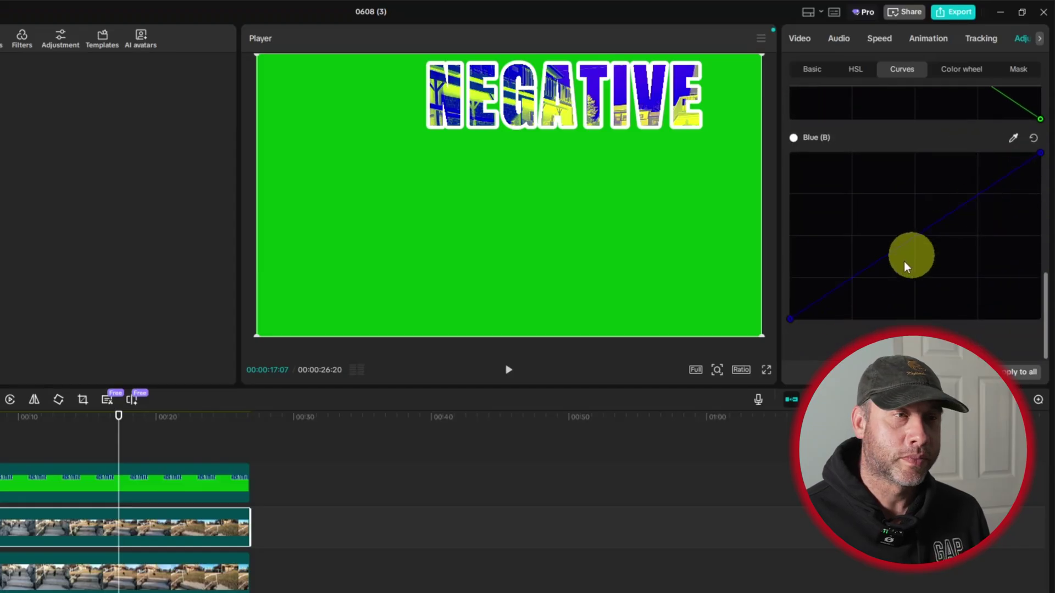
{"action": "left_click_drag", "start_coordinate": [790, 319], "coordinate": [793, 157]}
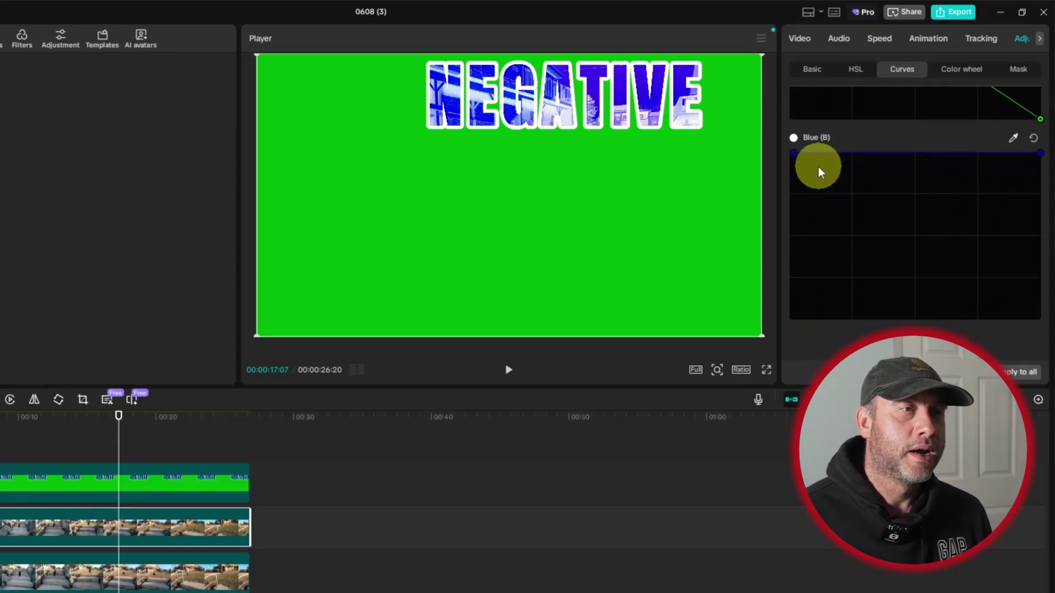
{"action": "left_click", "coordinate": [794, 154]}
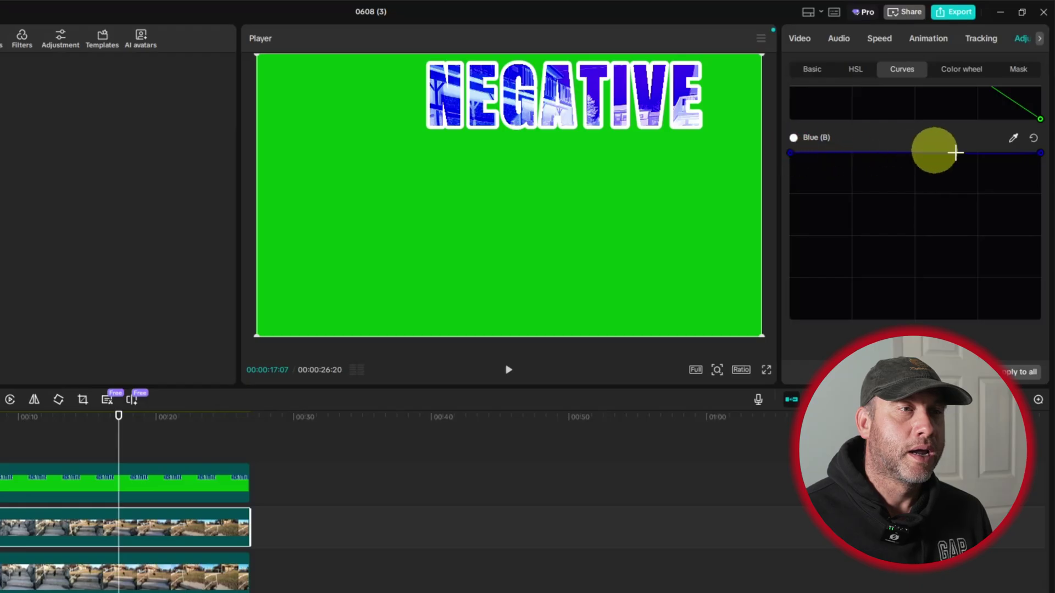
{"action": "left_click_drag", "start_coordinate": [1038, 154], "coordinate": [1040, 318]}
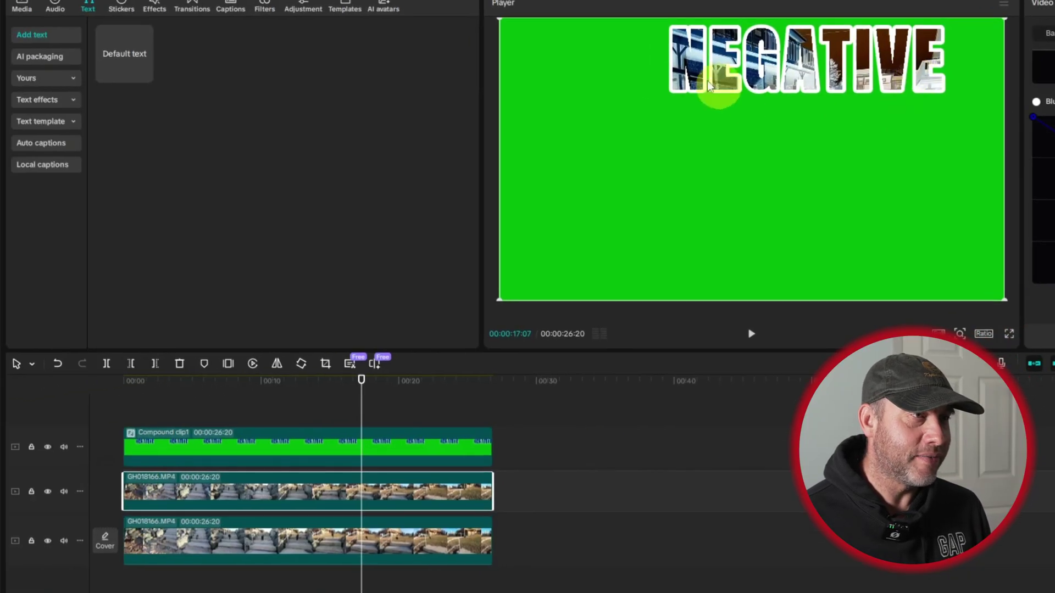
Combine the keyed title compound clip and the colour-inverted footage clip into one new compound clip.
{"action": "left_click", "coordinate": [579, 499]}
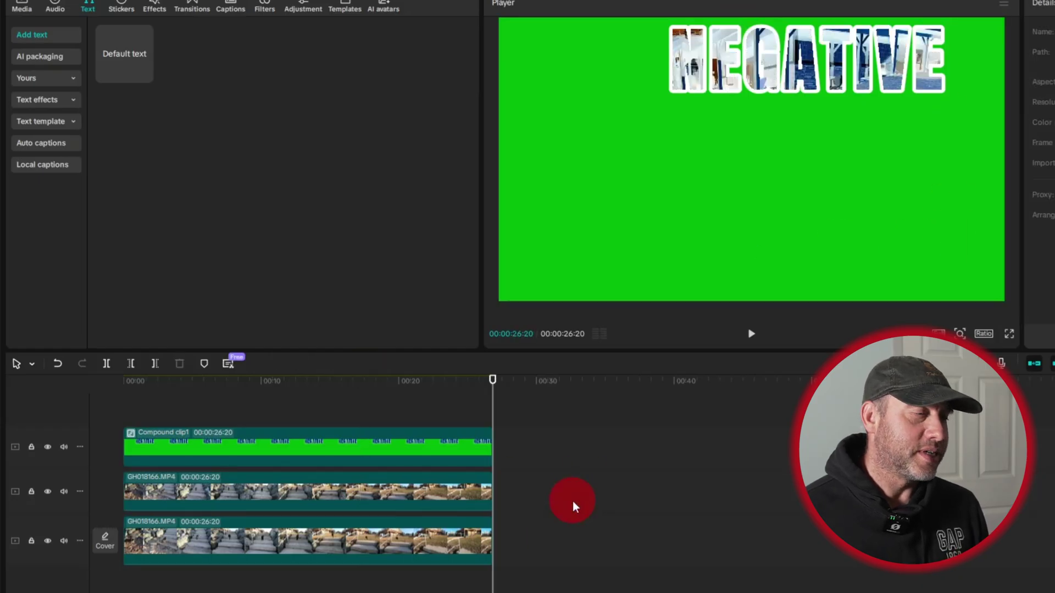
{"action": "left_click_drag", "start_coordinate": [572, 500], "coordinate": [427, 442]}
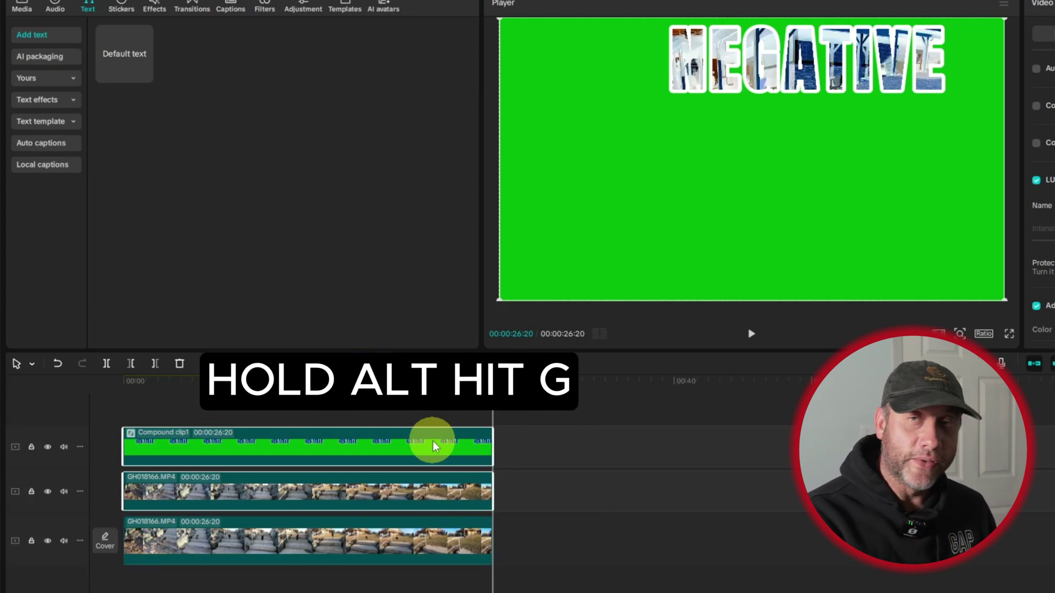
{"action": "key", "text": "alt+g"}
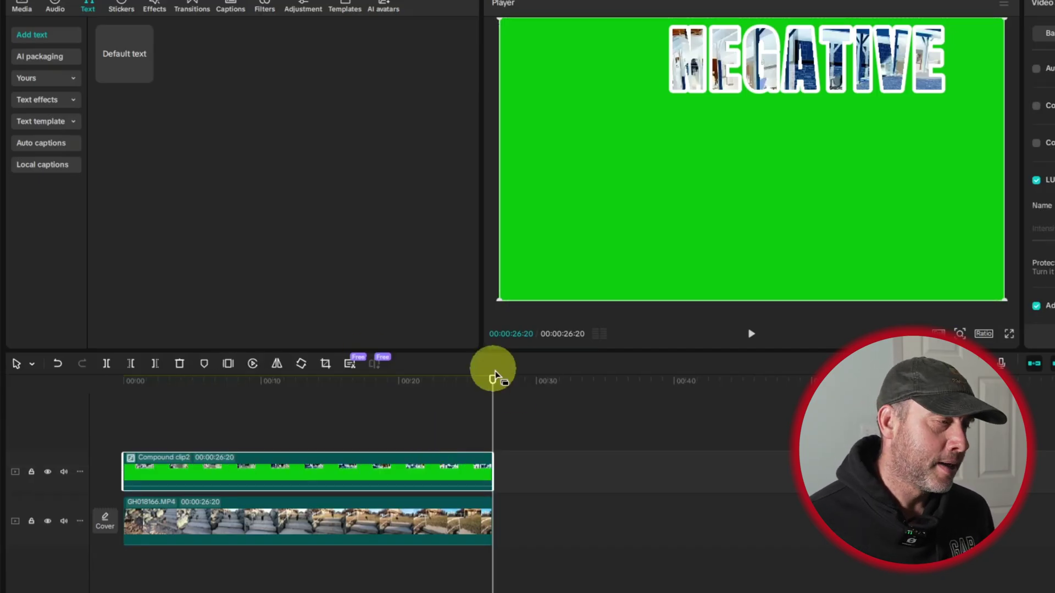
Apply a chroma key to the new compound clip that removes the green background, with an intensity of 49 and a shadow of 32.
{"action": "left_click_drag", "start_coordinate": [489, 431], "coordinate": [264, 421]}
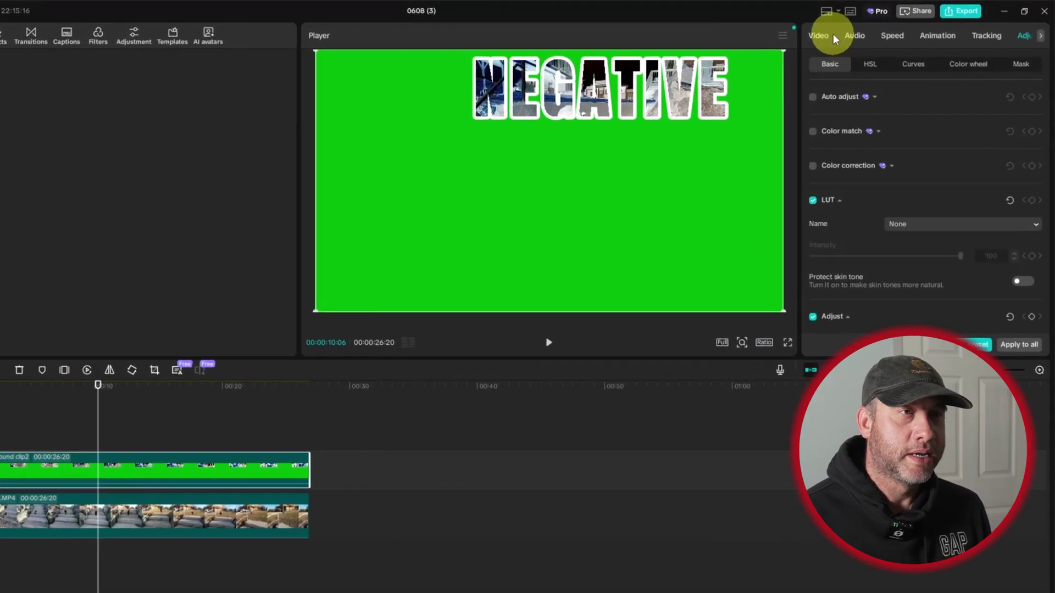
{"action": "left_click", "coordinate": [809, 37]}
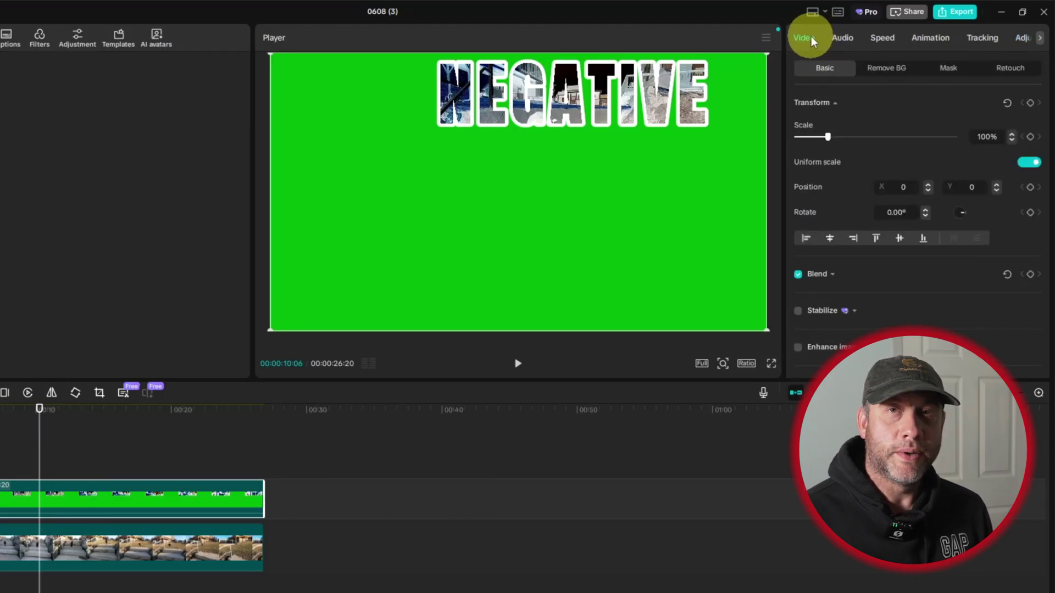
{"action": "left_click", "coordinate": [893, 71]}
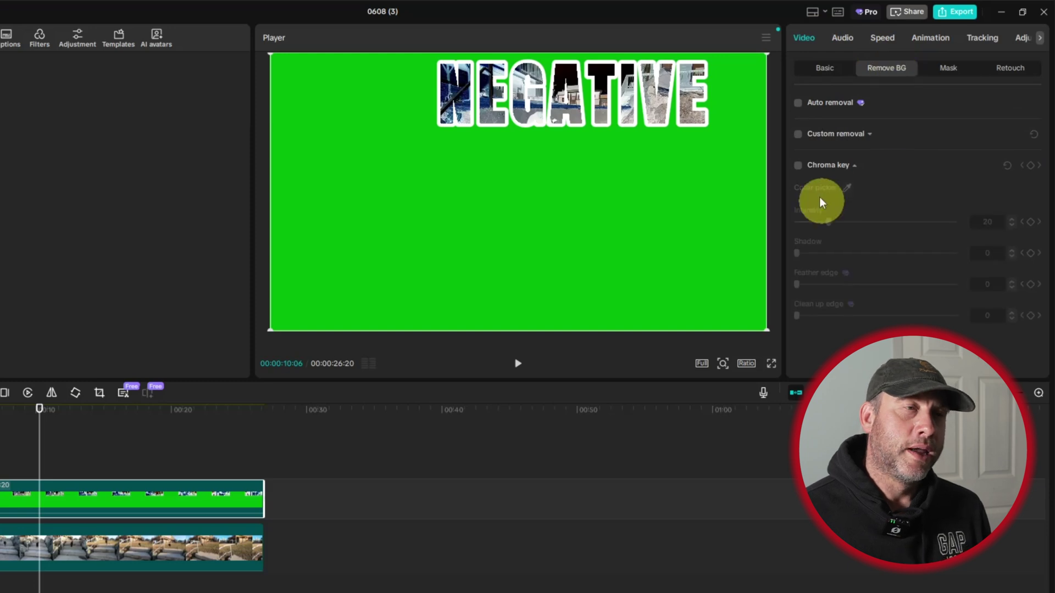
{"action": "left_click", "coordinate": [799, 165]}
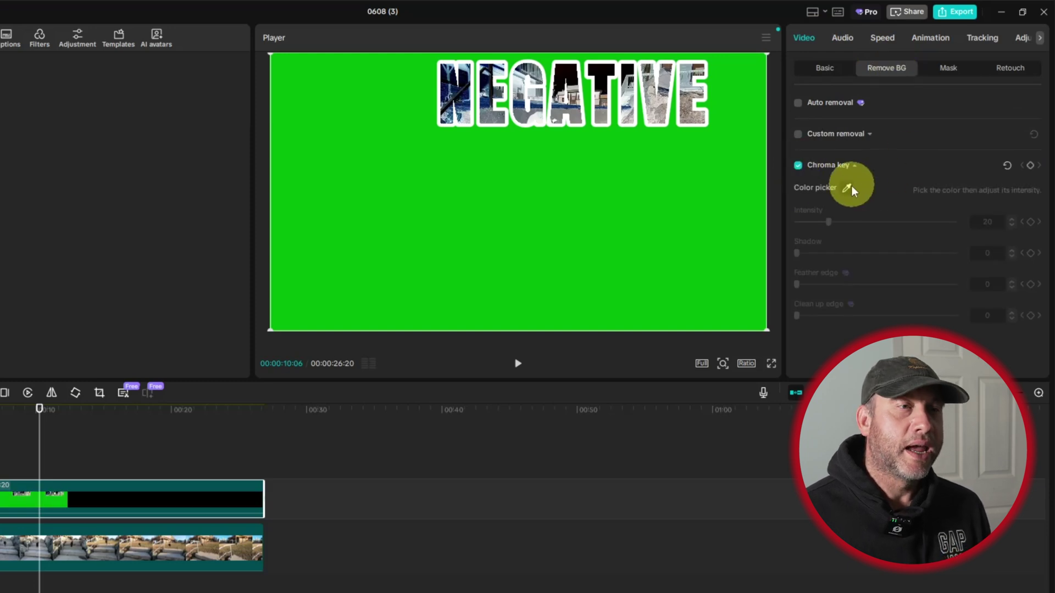
{"action": "left_click", "coordinate": [845, 187]}
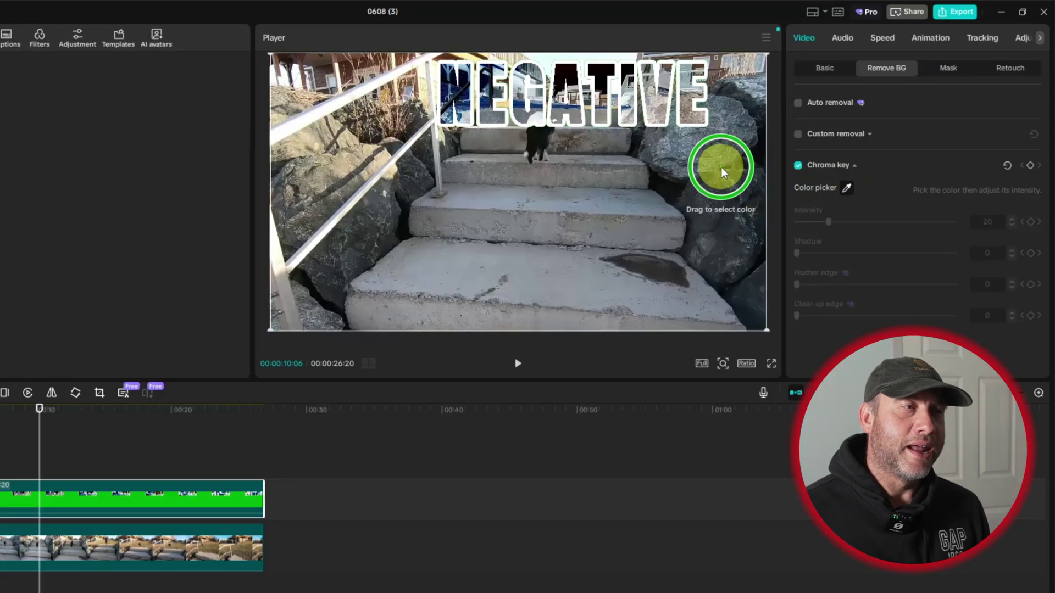
{"action": "left_click", "coordinate": [708, 212]}
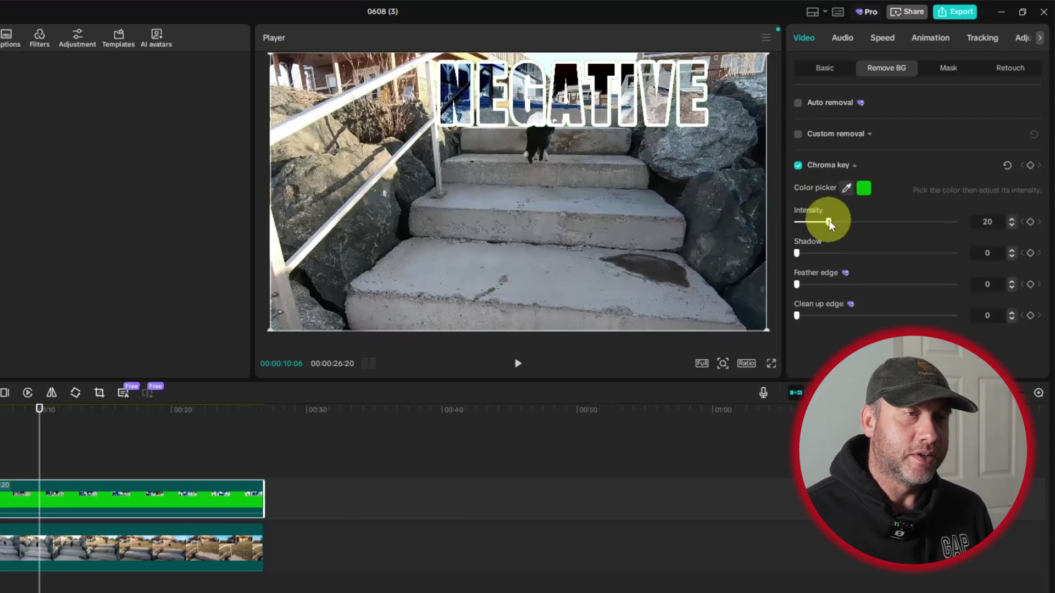
{"action": "left_click_drag", "start_coordinate": [828, 219], "coordinate": [881, 221]}
{"action": "mouse_move", "coordinate": [847, 223]}
{"action": "left_mouse_down"}
{"action": "mouse_move", "coordinate": [906, 220]}
{"action": "mouse_move", "coordinate": [875, 220]}
{"action": "left_mouse_up"}
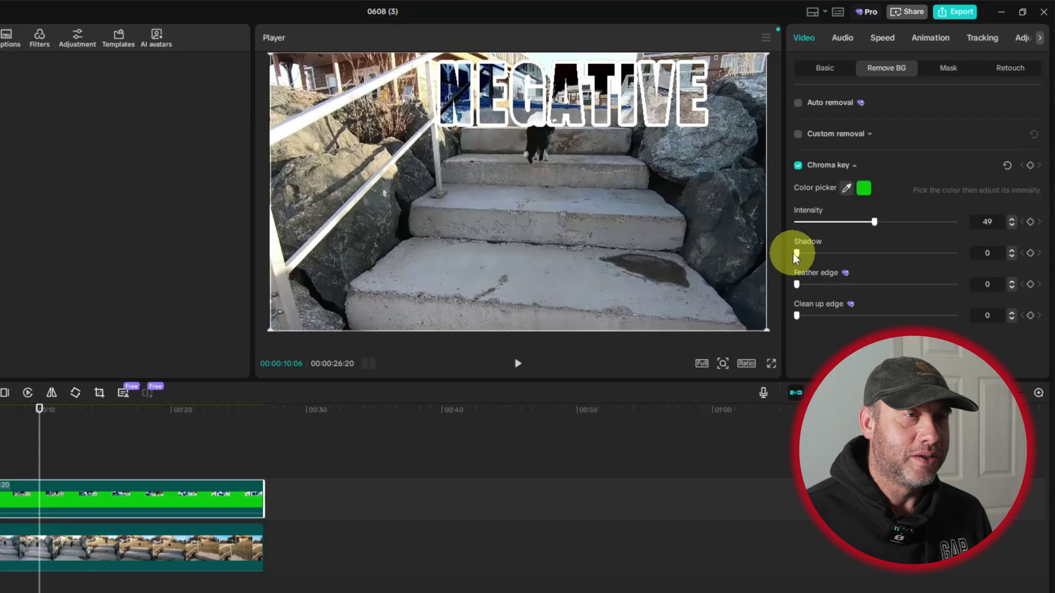
{"action": "mouse_move", "coordinate": [812, 252]}
{"action": "left_mouse_down"}
{"action": "mouse_move", "coordinate": [958, 252]}
{"action": "mouse_move", "coordinate": [849, 259]}
{"action": "left_mouse_up"}
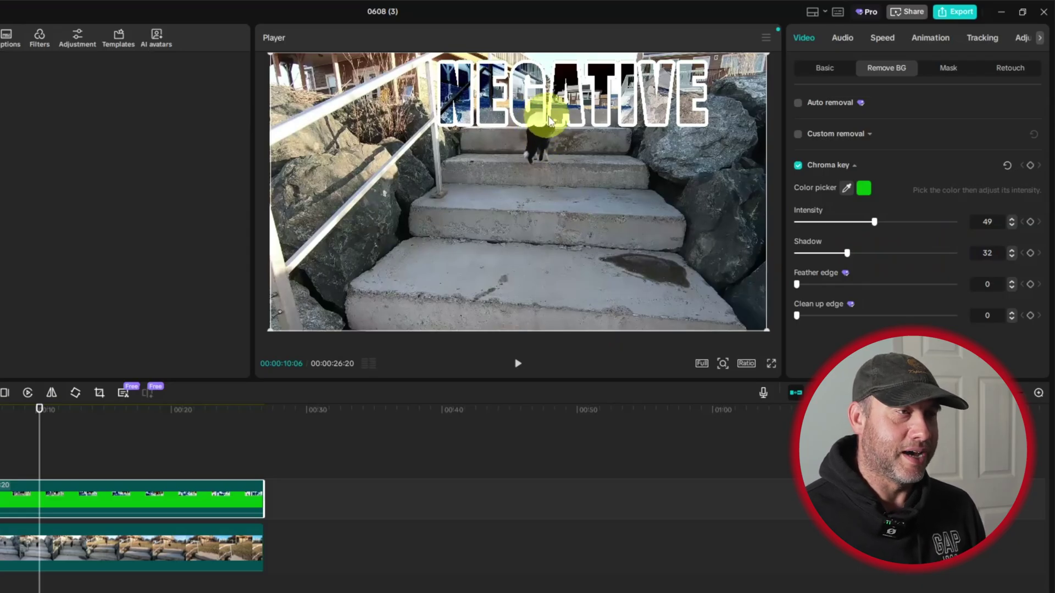
Scrub the footage back to the start of the timeline and view the NEGATIVE title effect in full screen.
{"action": "left_click_drag", "start_coordinate": [41, 456], "coordinate": [0, 462]}
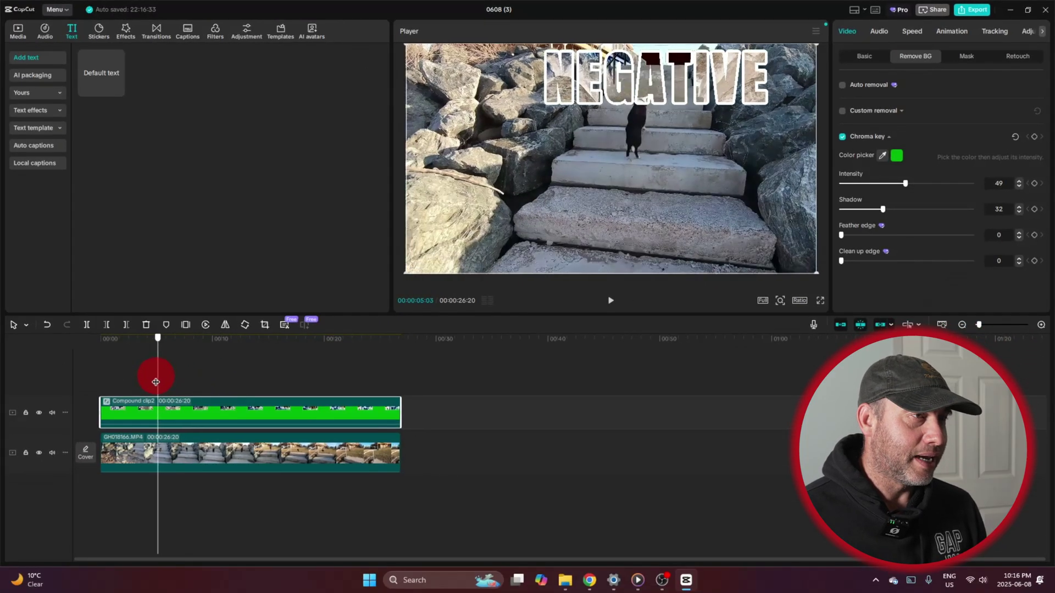
{"action": "left_click_drag", "start_coordinate": [156, 382], "coordinate": [101, 402]}
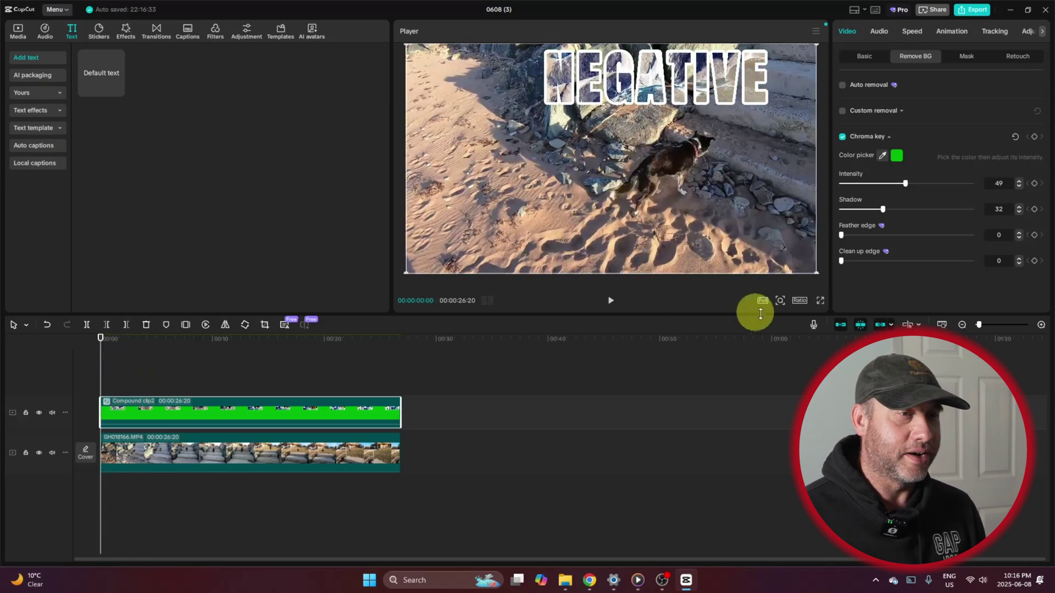
{"action": "left_click", "coordinate": [821, 300]}
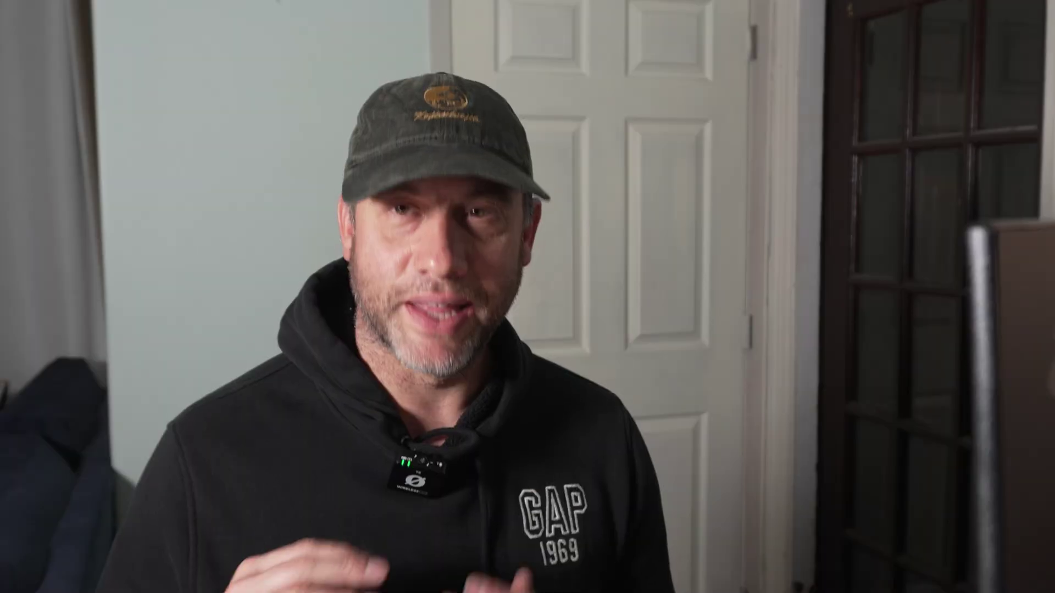